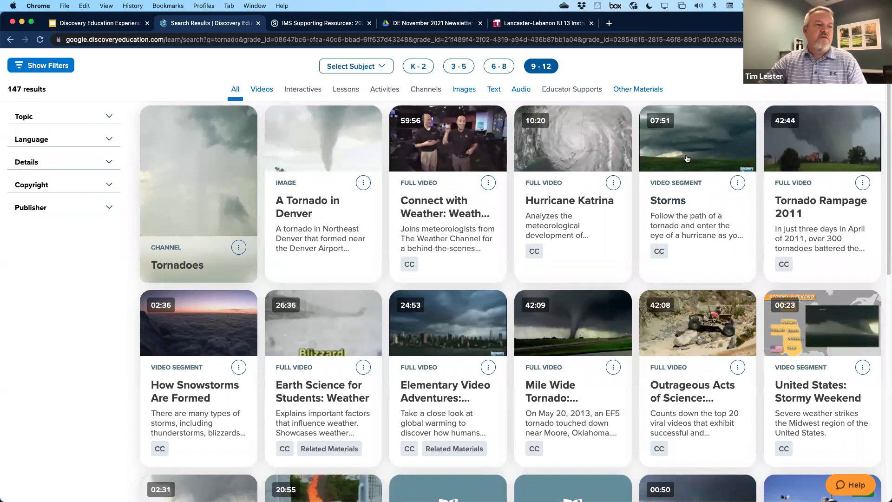
- Open the Storms video segment from the tornado search results, play its opening seconds and pause it
left_click(691, 136)
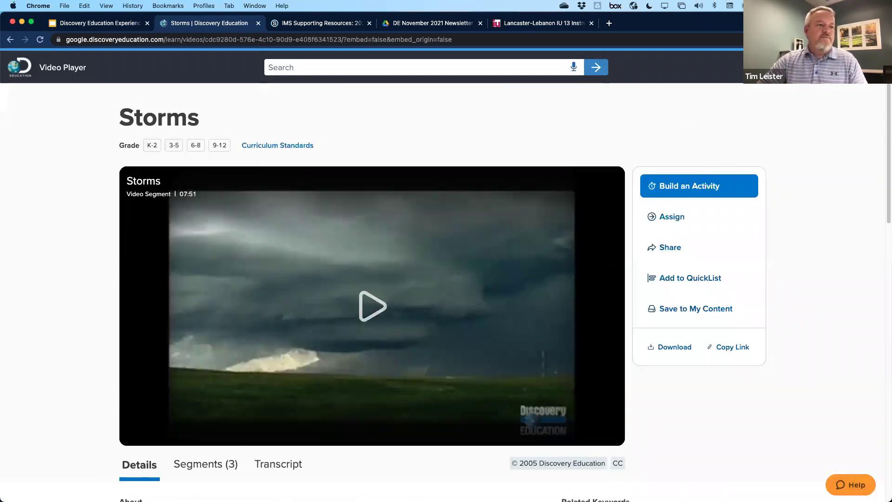
mouse_move(883, 92)
left_mouse_down()
mouse_move(886, 113)
mouse_move(885, 105)
left_mouse_up()
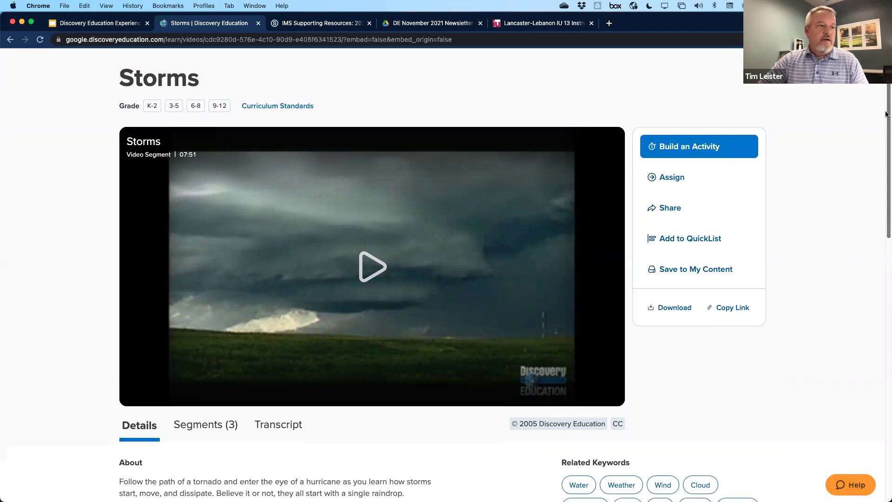
scroll(868, 118, "down", 1)
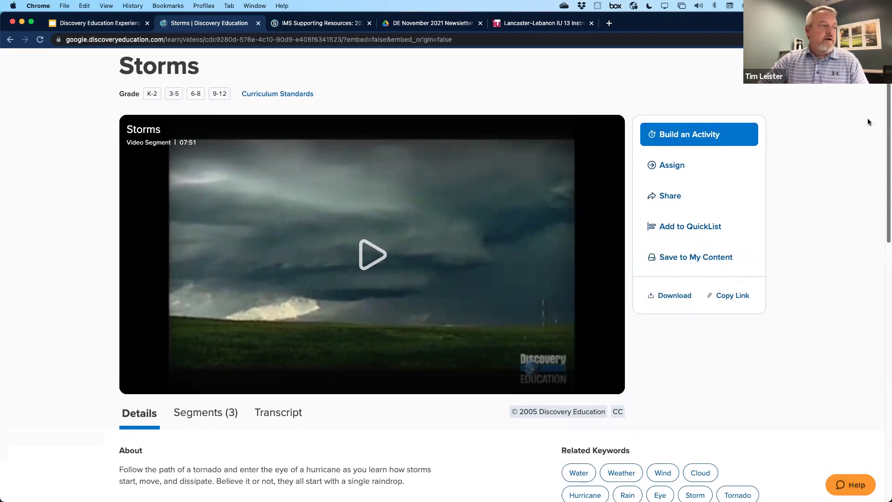
left_click(366, 262)
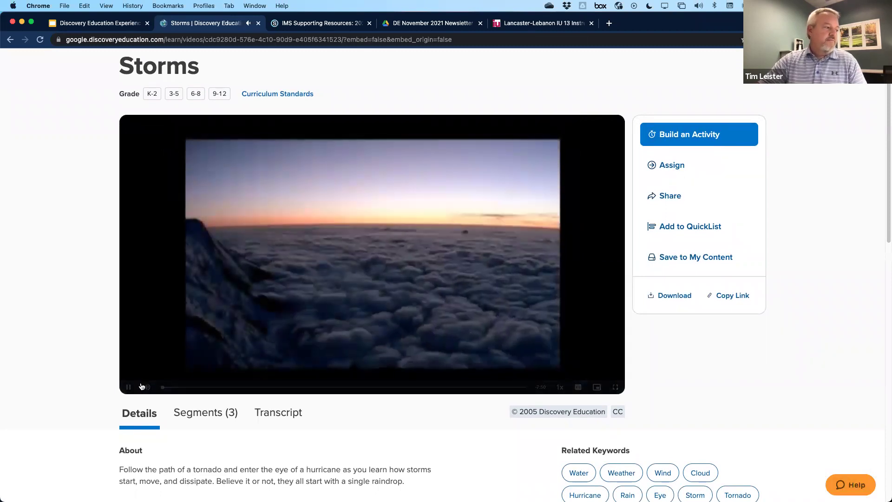
left_click(127, 388)
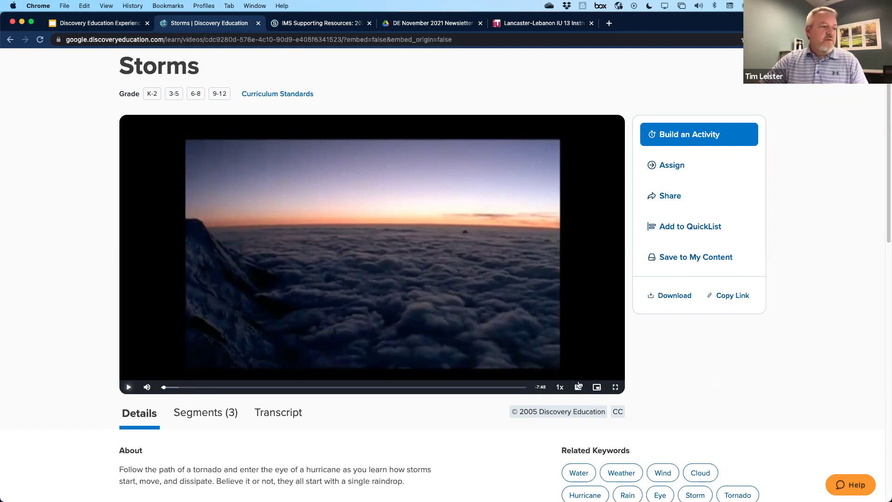
- View the paused video in full screen, return to the normal page view and display the caption language options
mouse_move(580, 390)
left_click(616, 387)
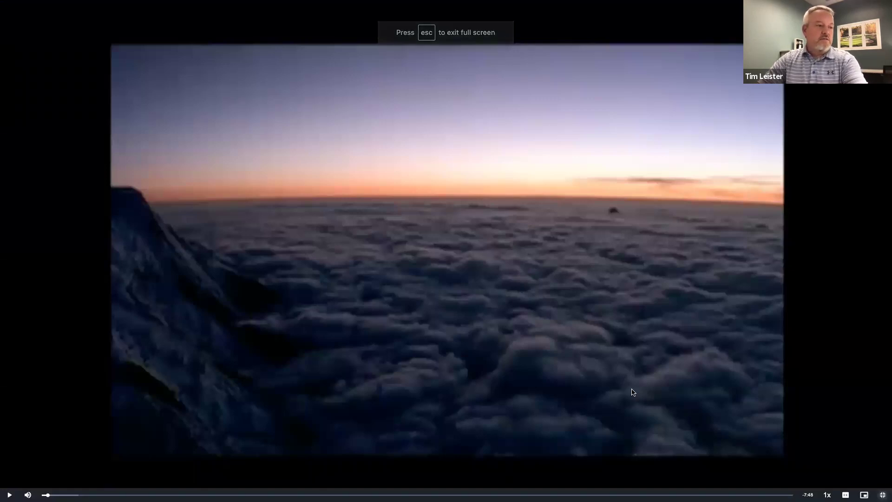
key("Escape")
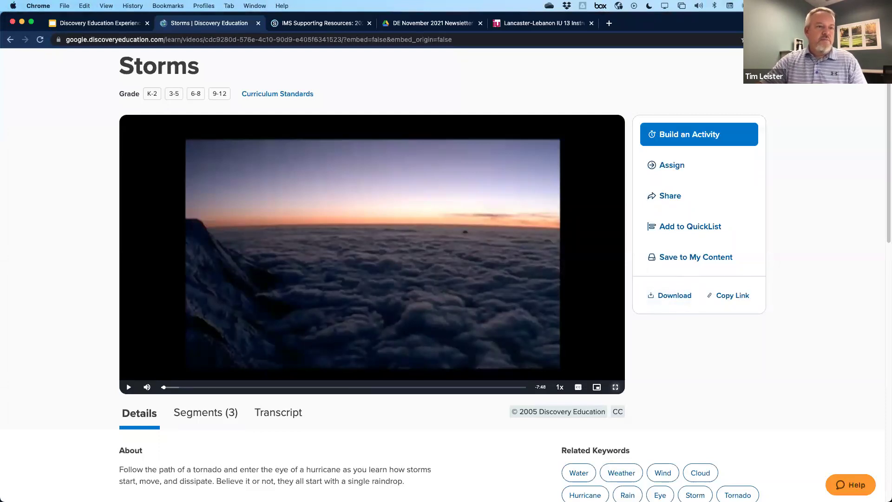
scroll(885, 118, "down", 2)
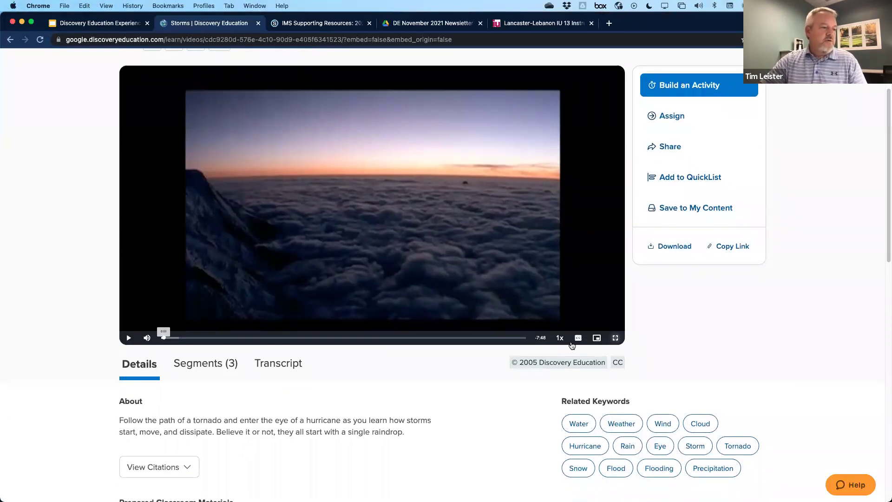
mouse_move(559, 341)
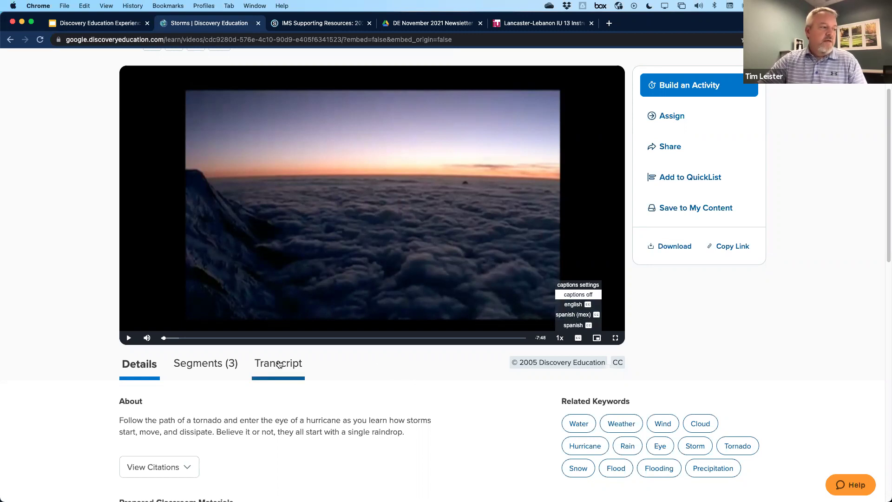
- Show the video's transcript, play the video briefly to follow the synchronized lines, and pause it
left_click_drag(885, 205, 864, 250)
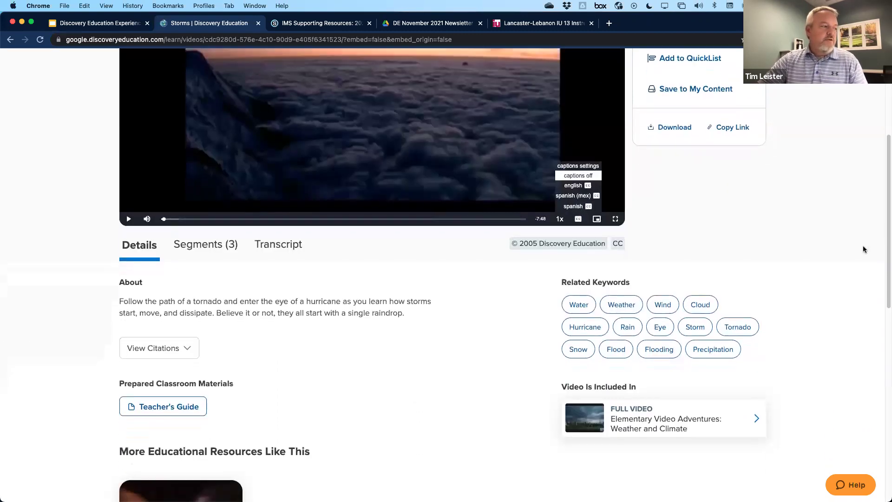
left_click(279, 246)
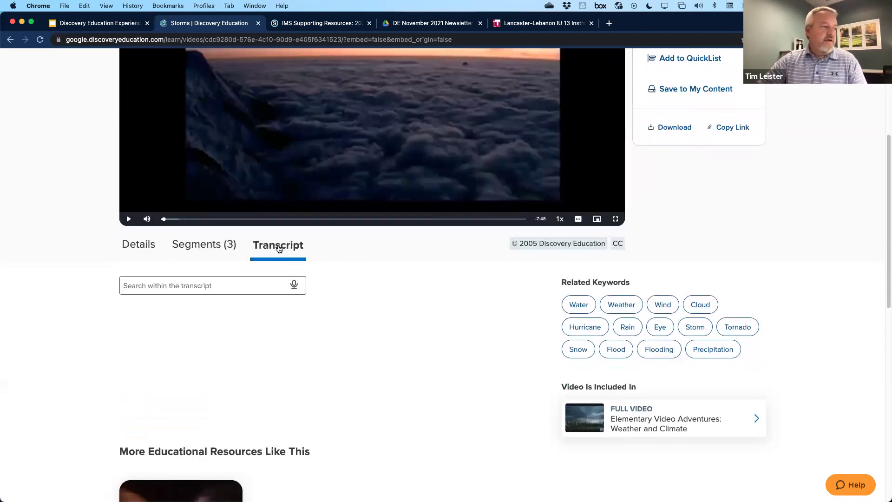
left_click(130, 222)
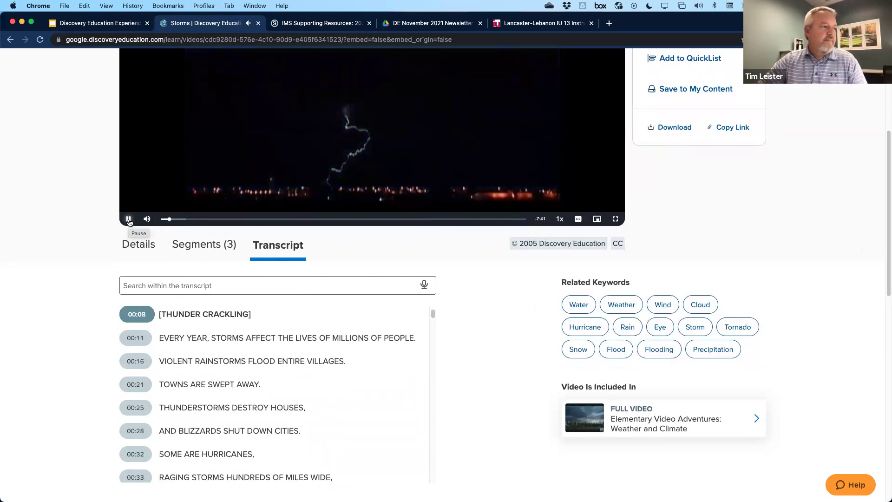
left_click(130, 220)
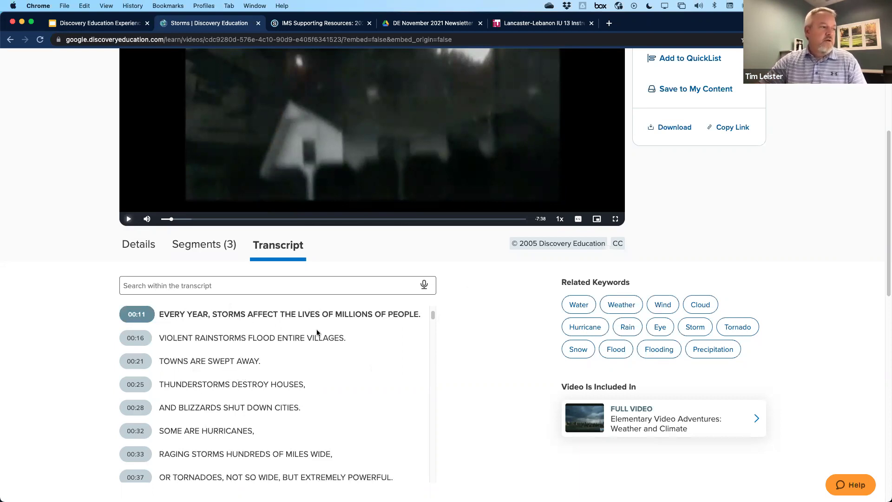
- Review the video's related segments and return to its details
left_click(218, 245)
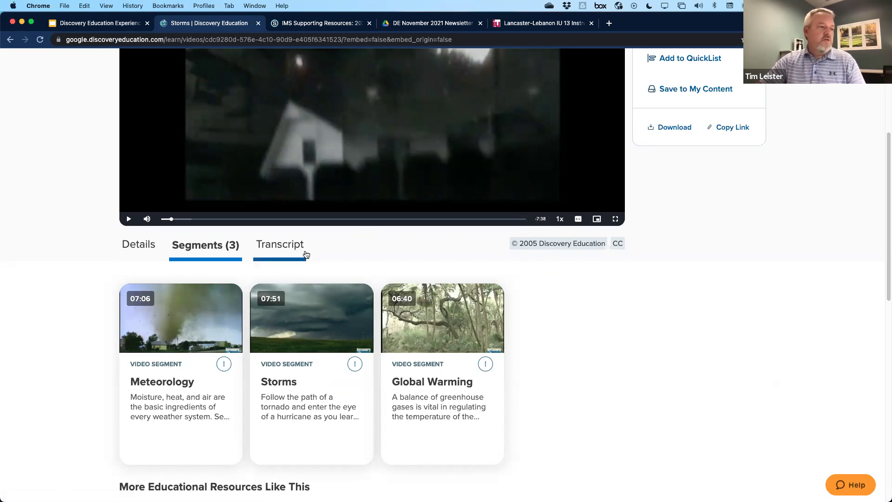
left_click(140, 251)
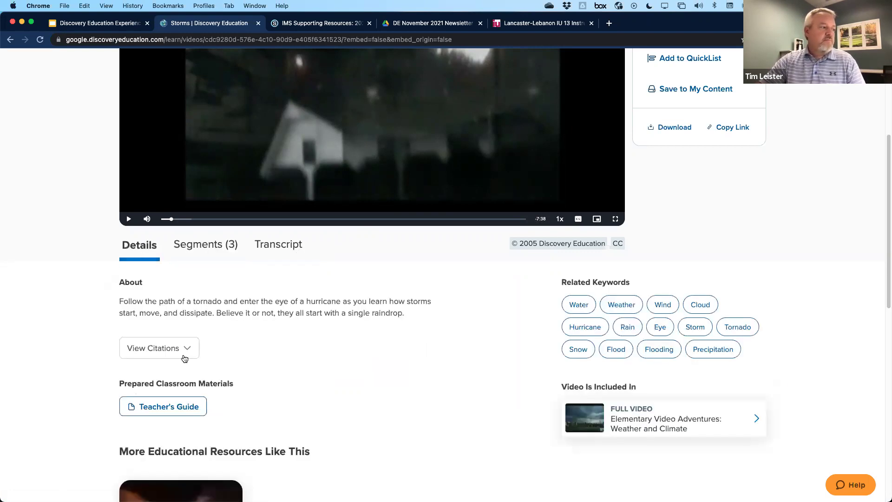
- Open the Teacher's Guide from the prepared classroom materials, look it over and close it
left_click(163, 407)
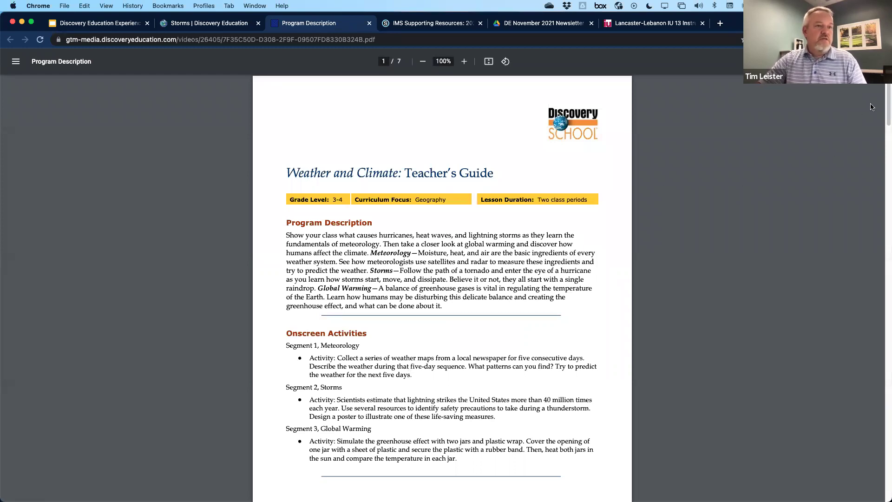
mouse_move(887, 98)
left_mouse_down()
mouse_move(878, 218)
mouse_move(886, 106)
left_mouse_up()
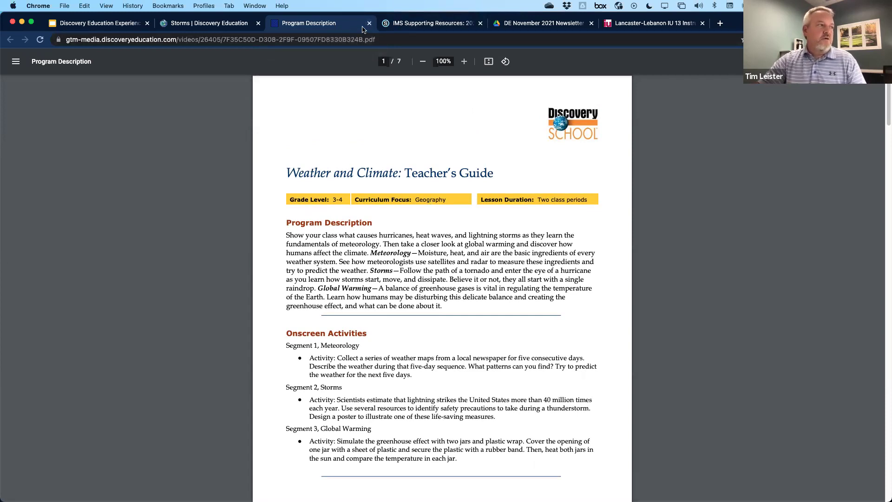
key("super+w")
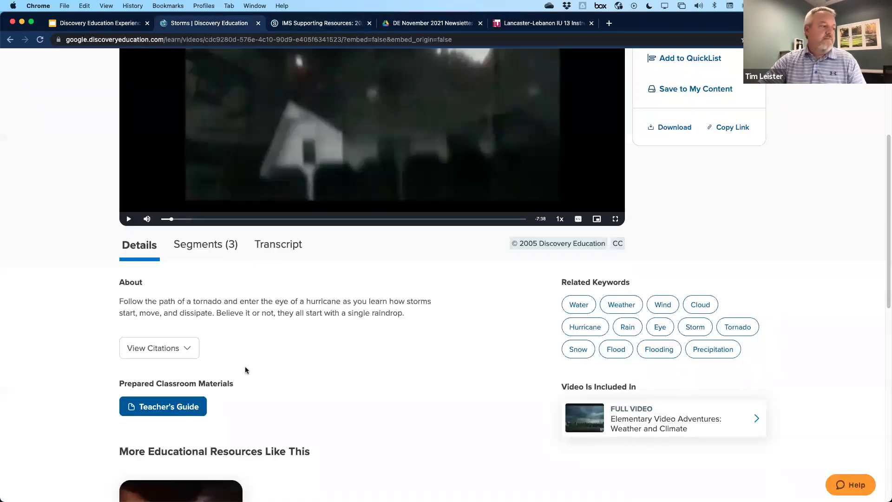
- Open the Discovery Education home page in a new tab, view the items in the QuickList and close the list
scroll(607, 284, "up", 4)
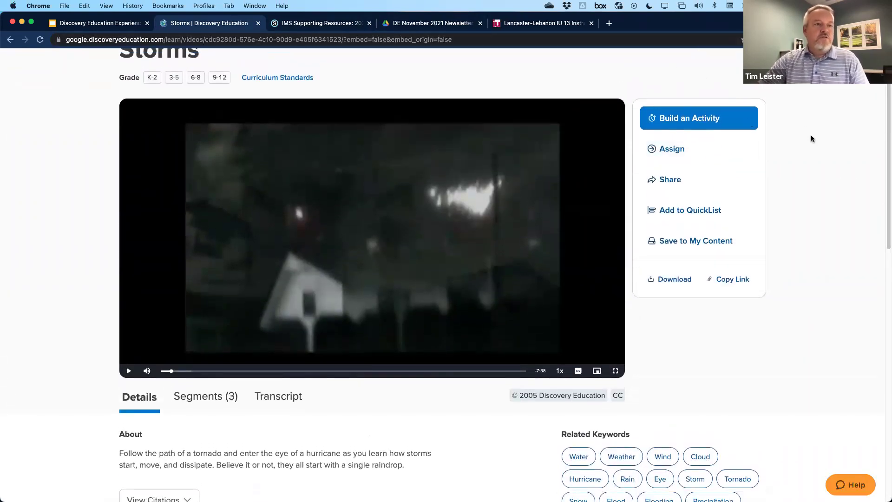
scroll(886, 144, "up", 2)
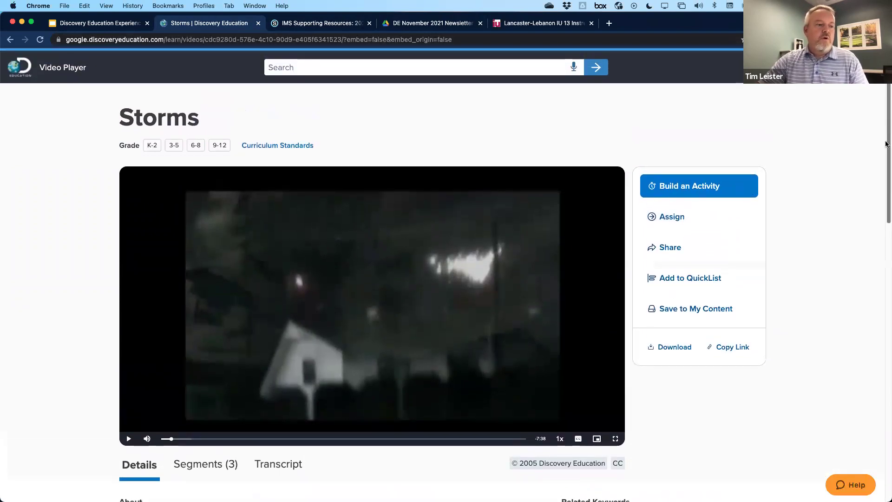
scroll(886, 144, "down", 1)
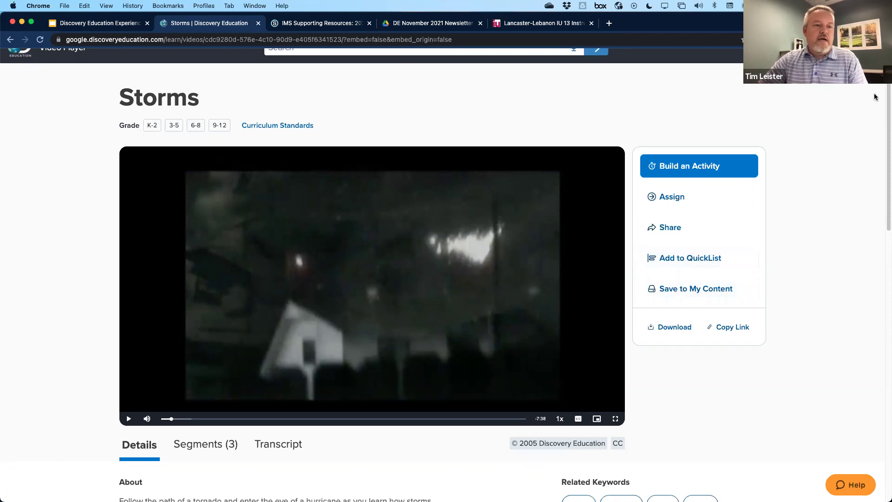
scroll(875, 97, "up", 1)
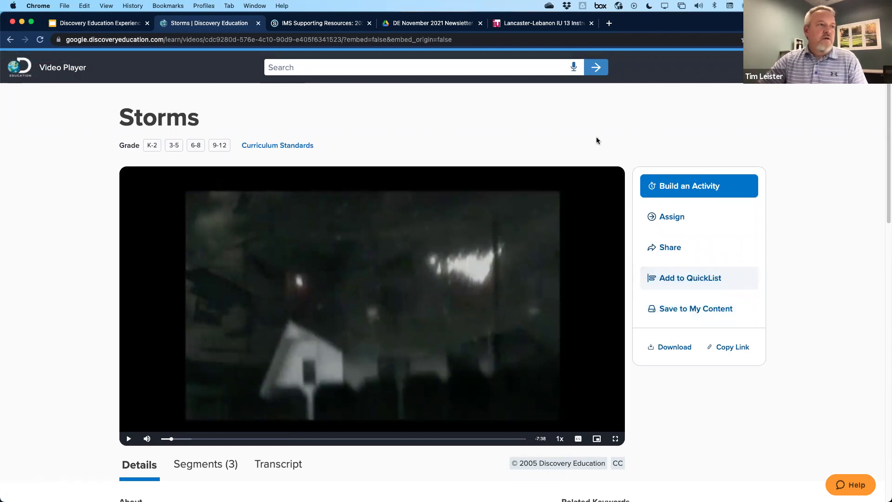
right_click(23, 68)
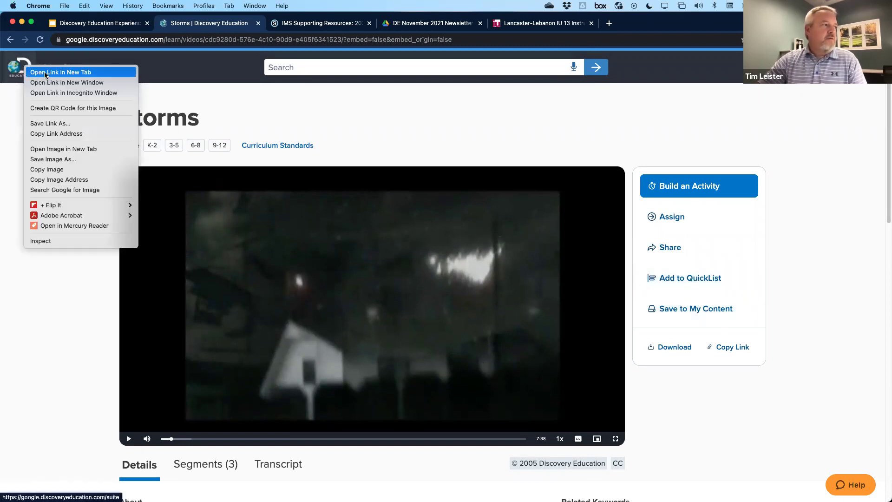
left_click(45, 72)
left_click(300, 24)
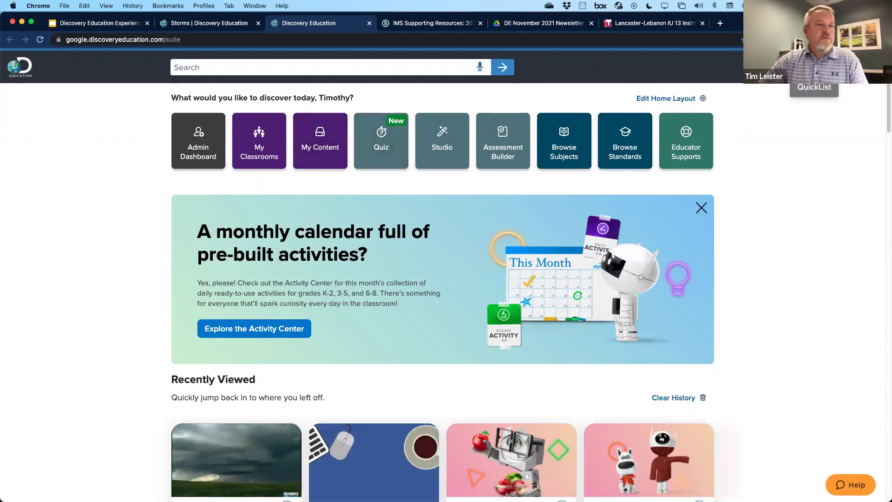
left_click(814, 70)
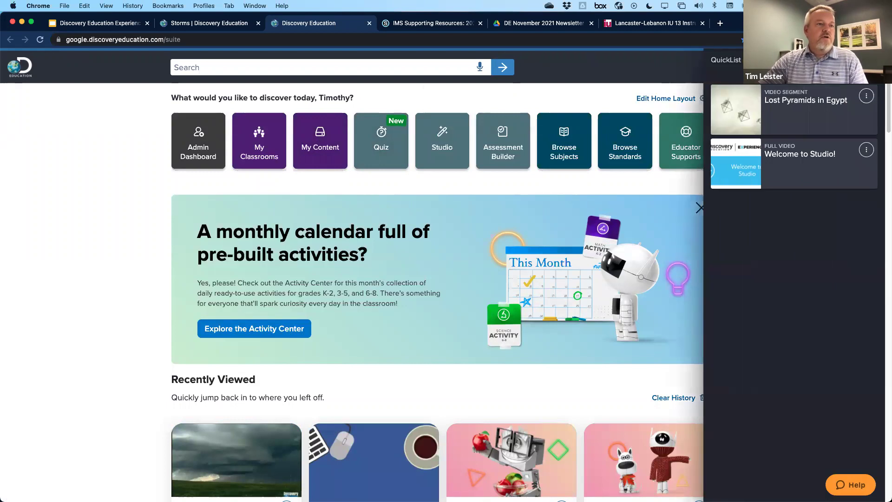
left_click(813, 70)
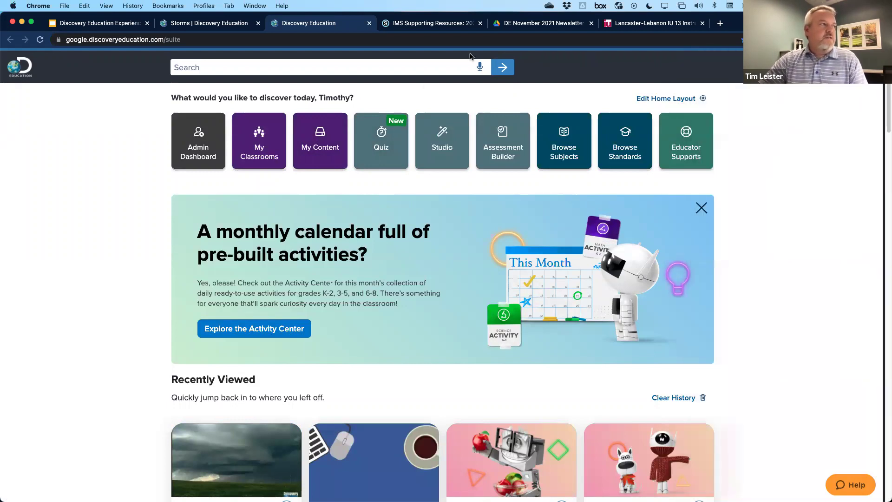
- Open My Content from the home page and review the saved folders and items
left_click(208, 26)
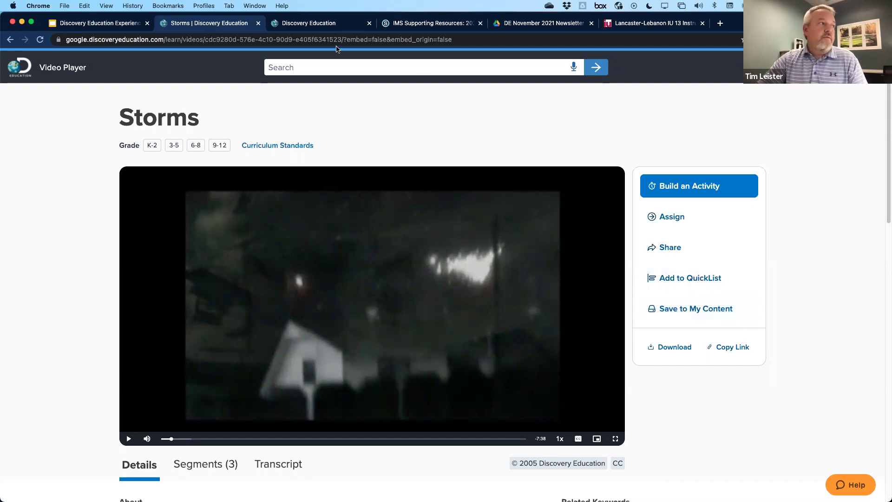
left_click(304, 24)
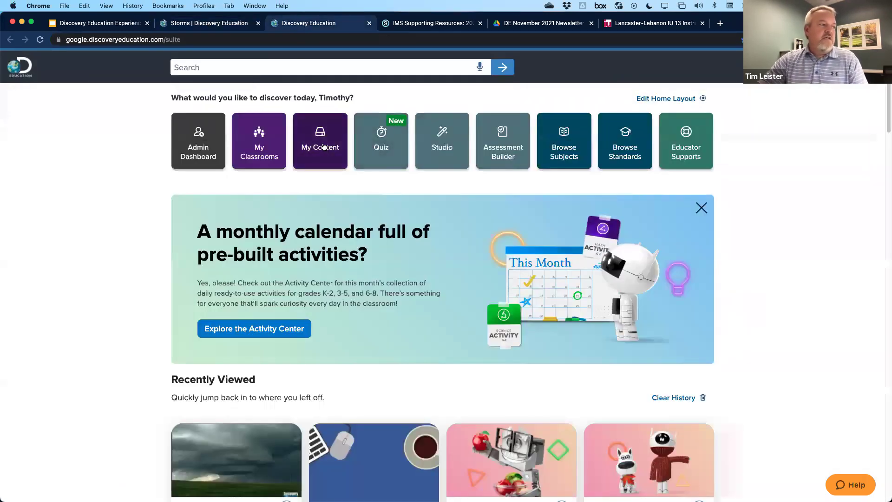
left_click(321, 148)
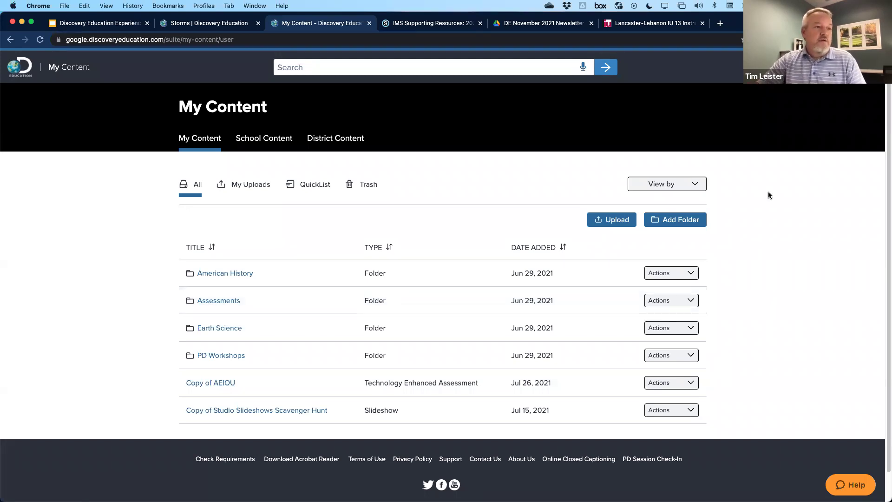
scroll(886, 125, "down", 2)
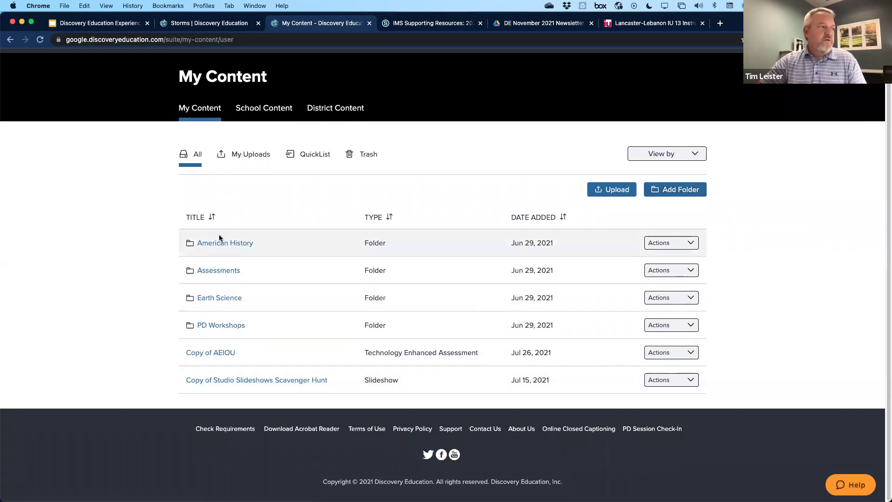
- Return to the Storms video page and save the video to the Earth Science folder in My Content
left_click(220, 25)
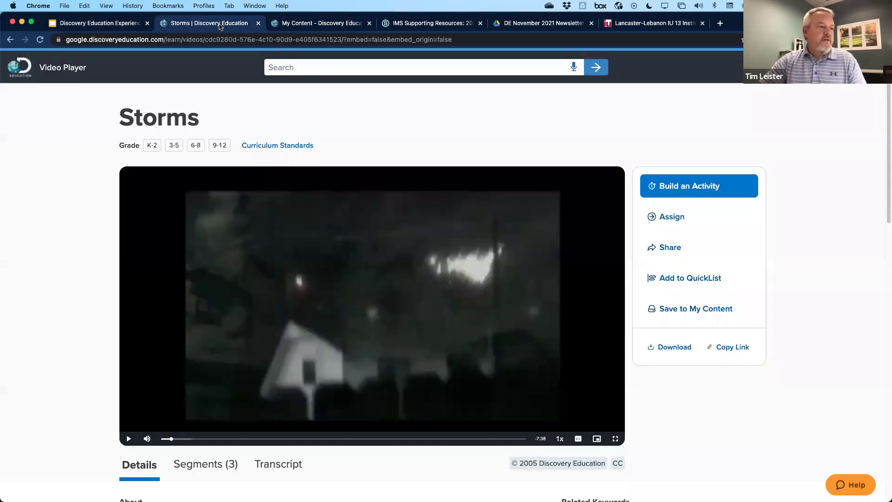
left_click(675, 312)
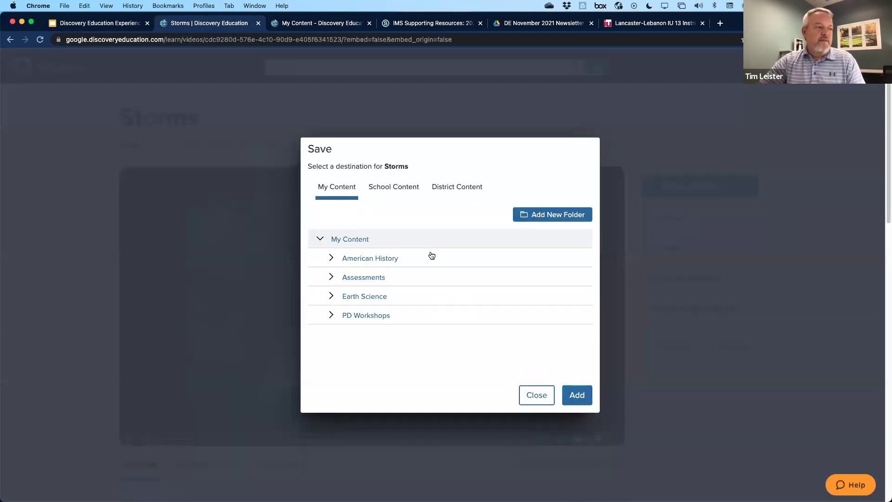
left_click(366, 239)
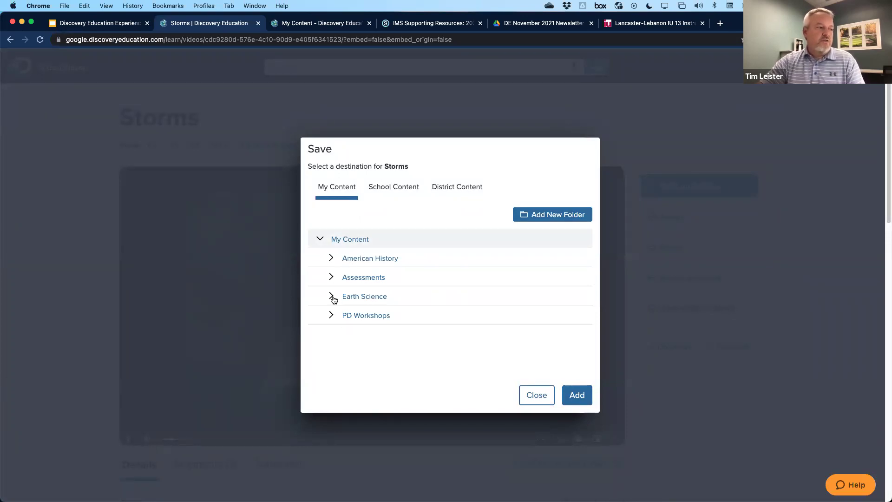
left_click(331, 295)
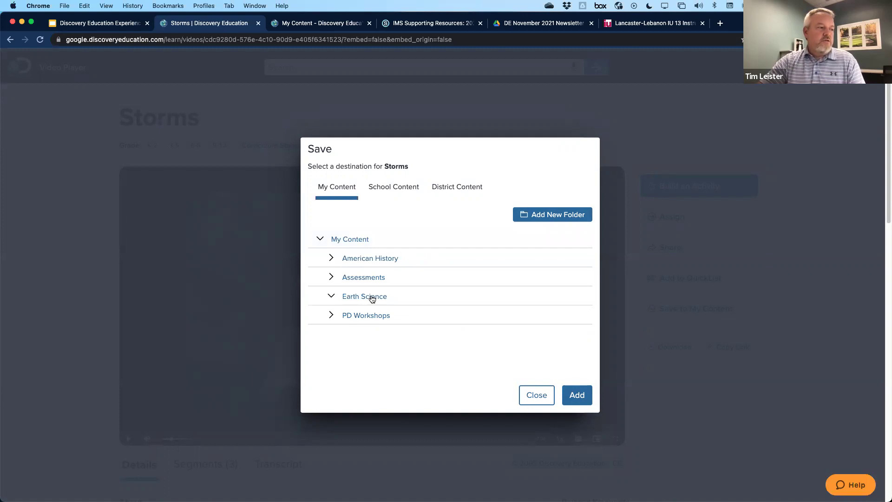
left_click(342, 298)
left_click(577, 395)
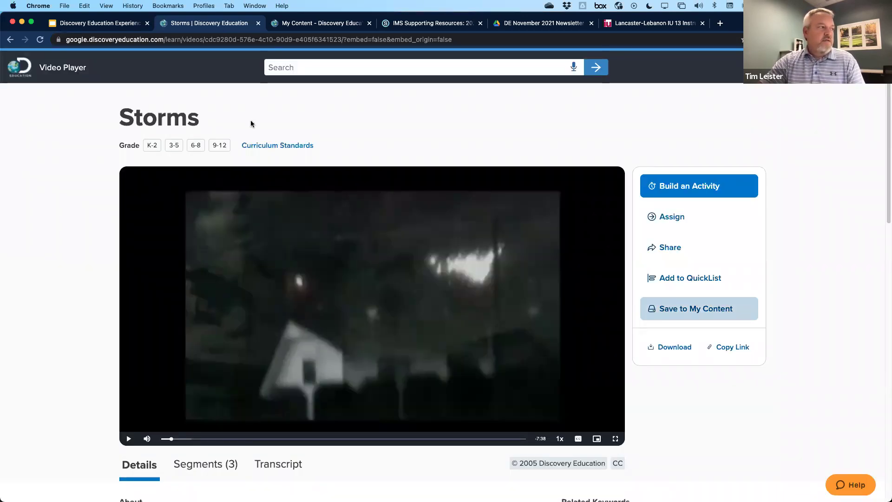
- Review the items saved in the Earth Science folder of My Content and return to the full content list
left_click(313, 23)
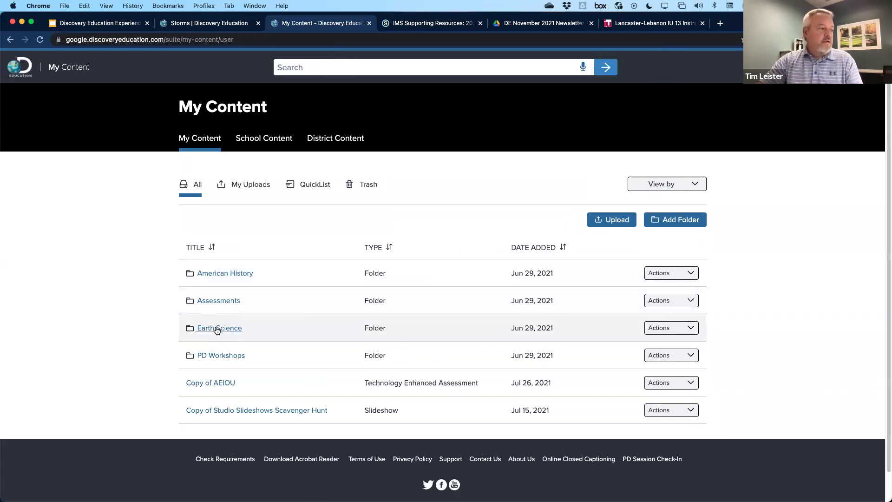
left_click(217, 330)
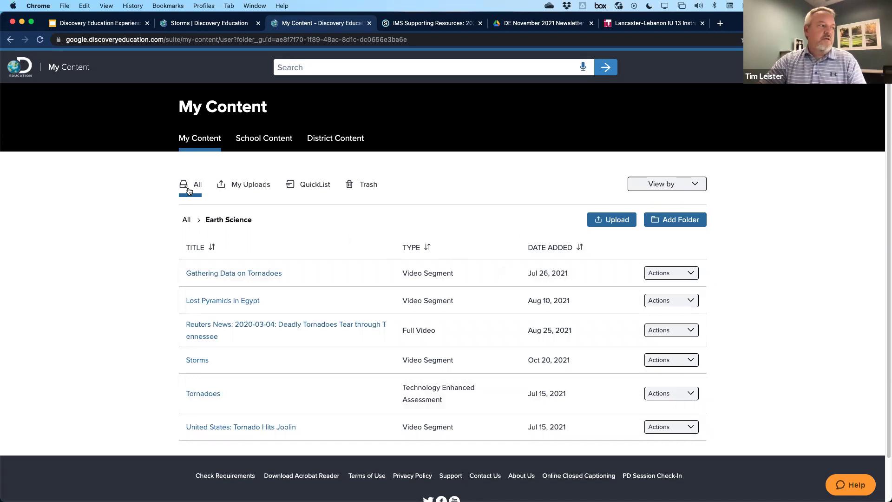
left_click(186, 220)
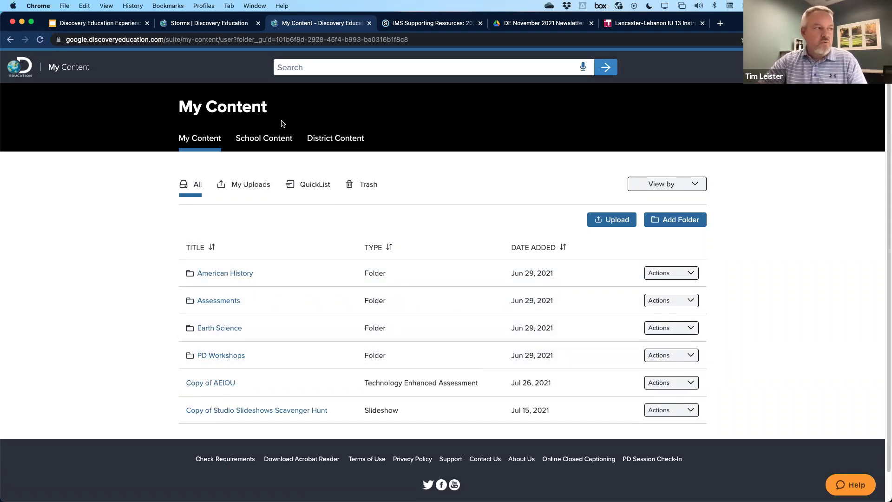
- View the School Content and District Content areas and return to the personal My Content list
left_click(262, 143)
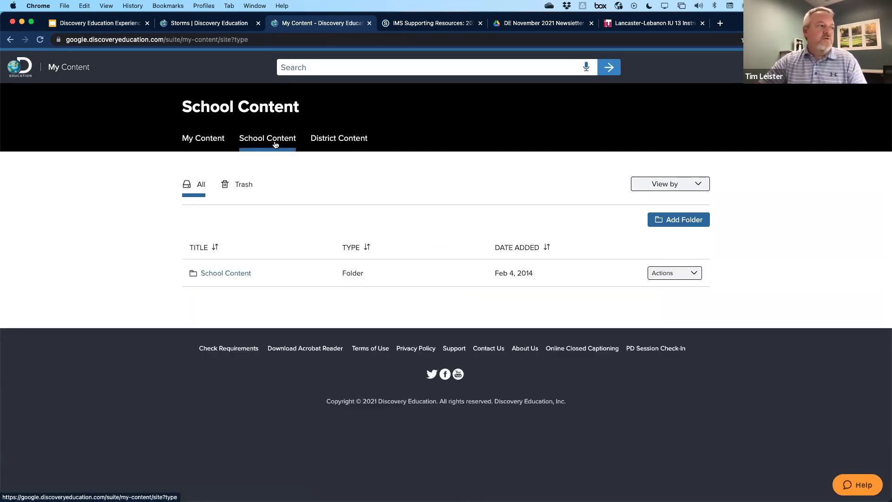
left_click(352, 142)
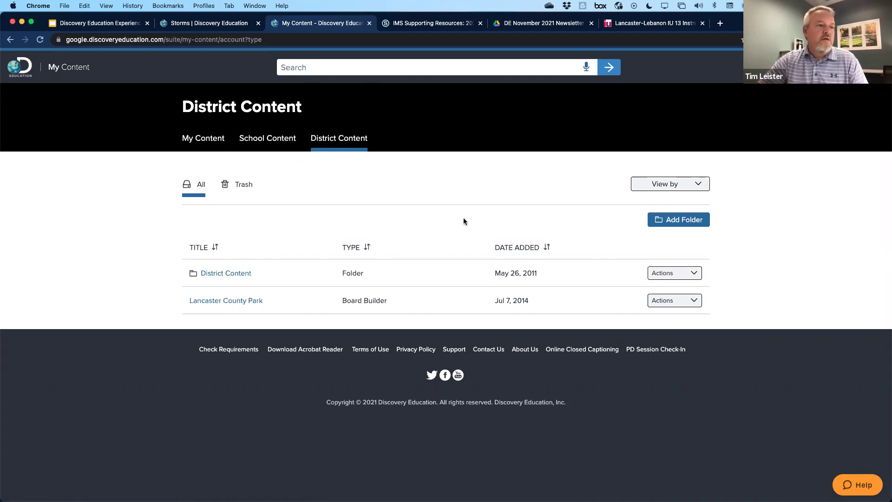
left_click(264, 140)
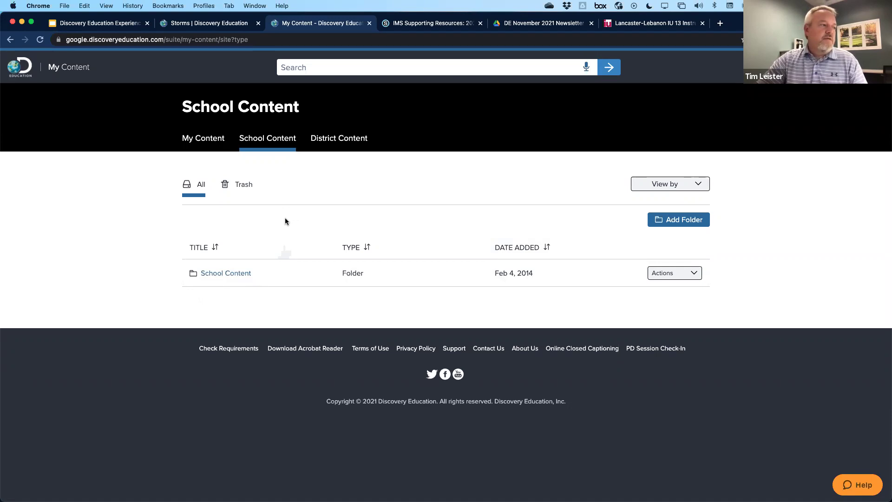
left_click(203, 141)
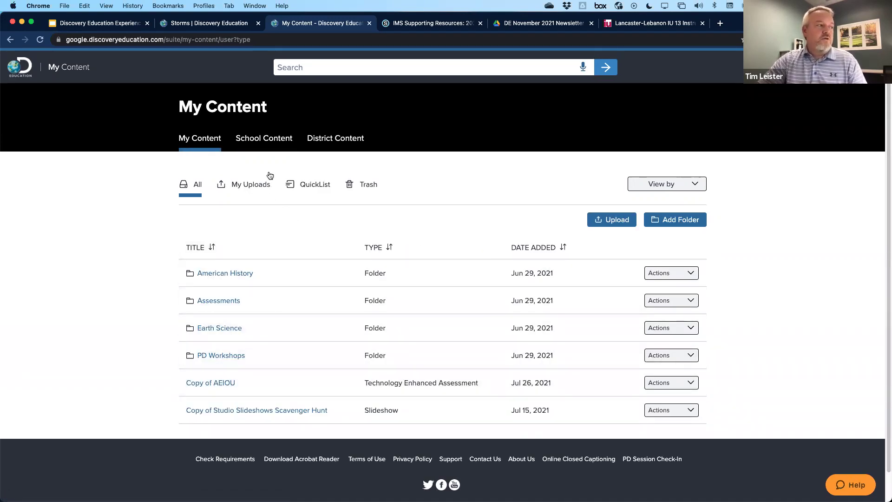
left_click(262, 139)
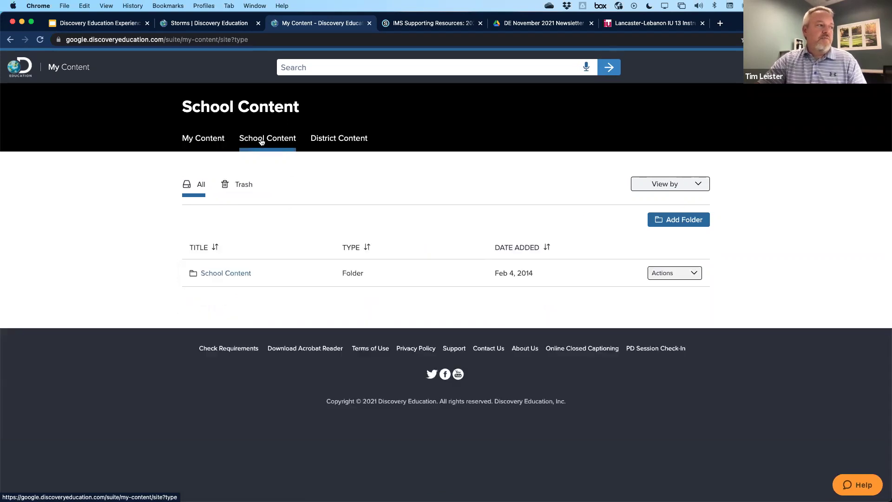
left_click(199, 141)
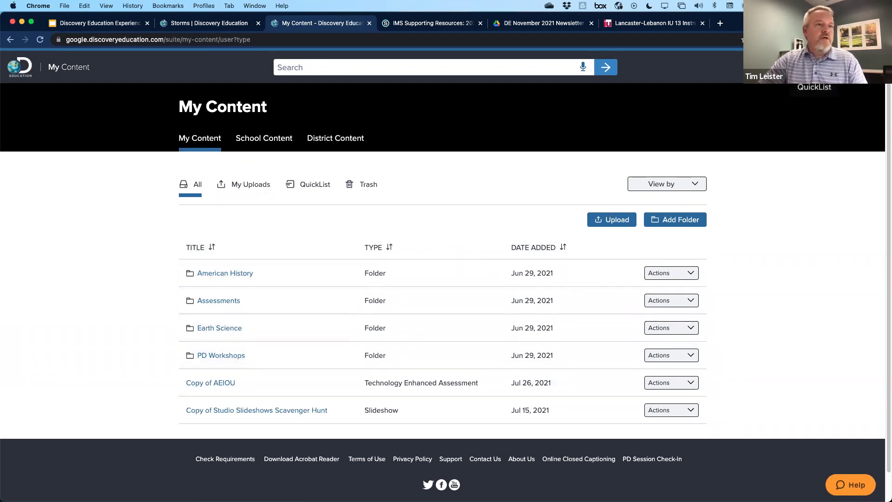
- Add the Storms video to the QuickList from its video page and view the list
left_click(814, 67)
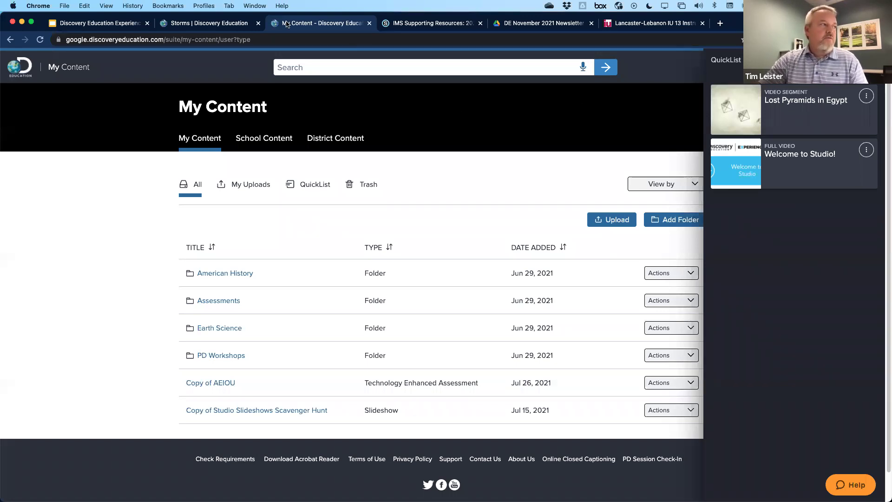
left_click(222, 25)
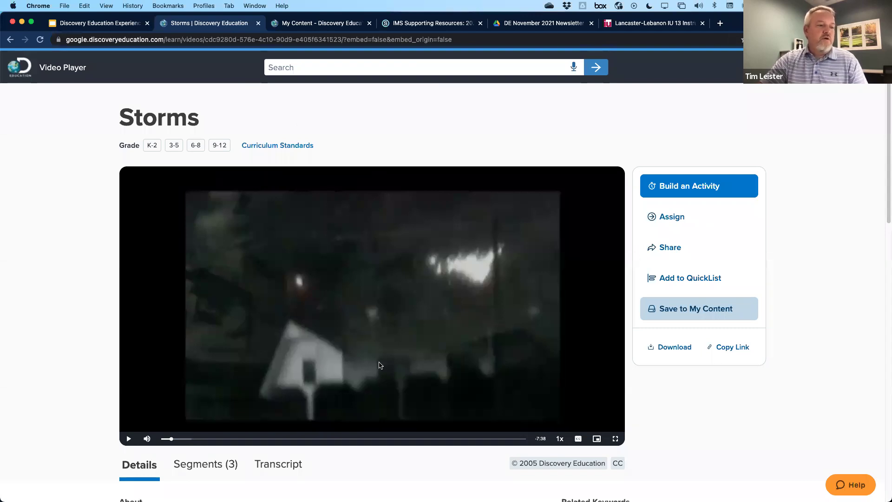
left_click(678, 281)
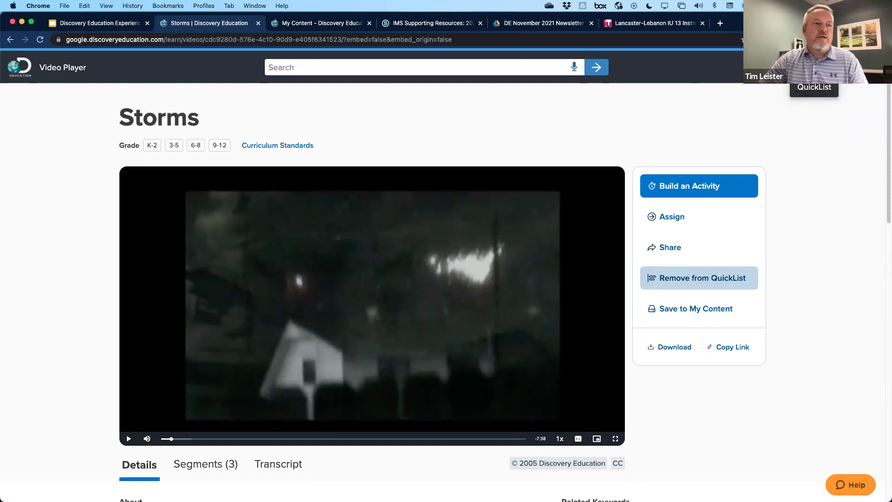
left_click(815, 71)
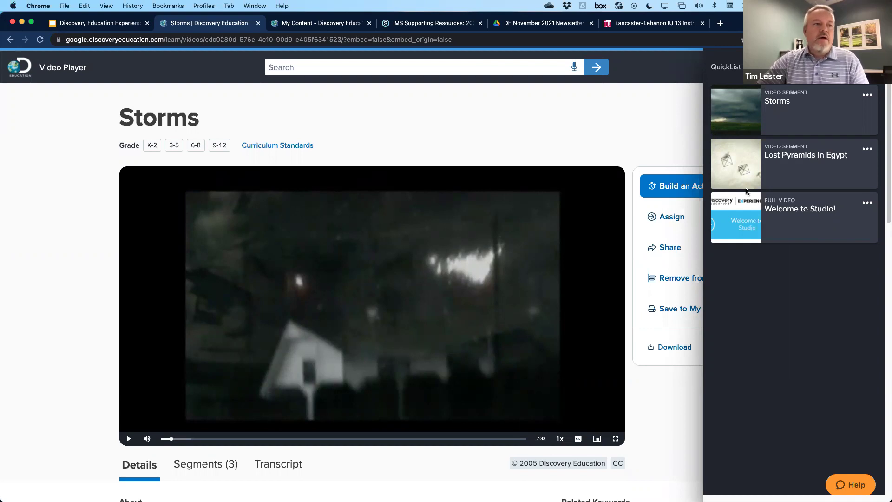
- Try reordering Welcome to Studio! and Lost Pyramids in Egypt in the QuickList, and remove the Storms video from it
left_click_drag(734, 211, 735, 145)
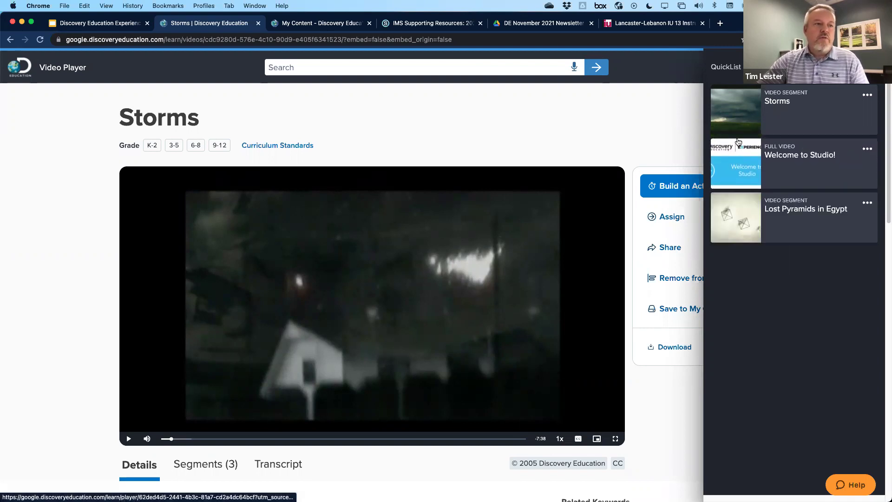
left_click_drag(741, 220, 741, 168)
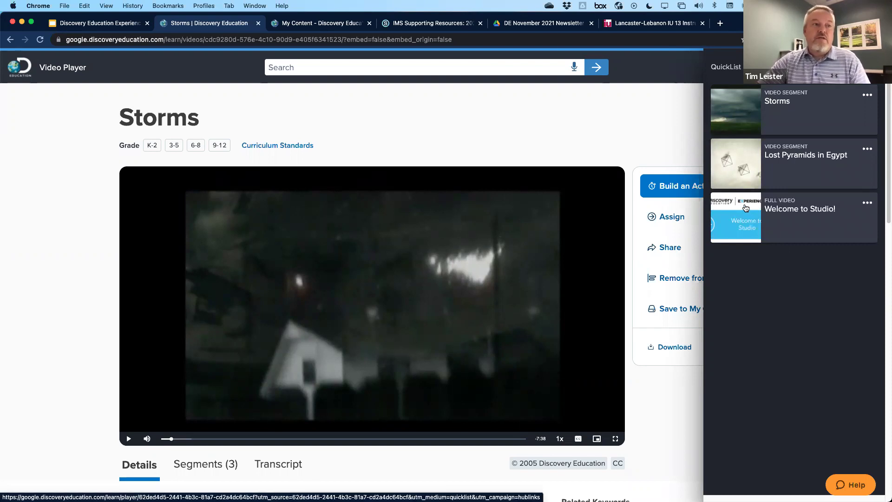
left_click_drag(743, 228, 743, 158)
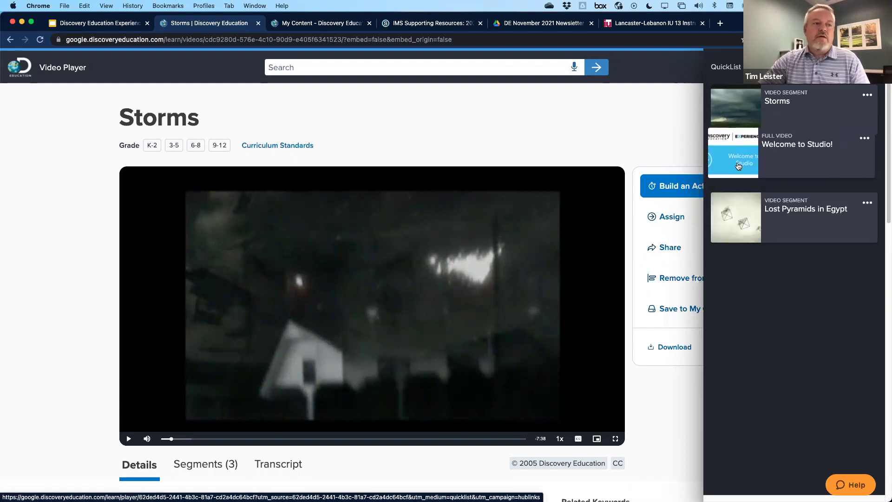
left_click_drag(745, 210, 742, 149)
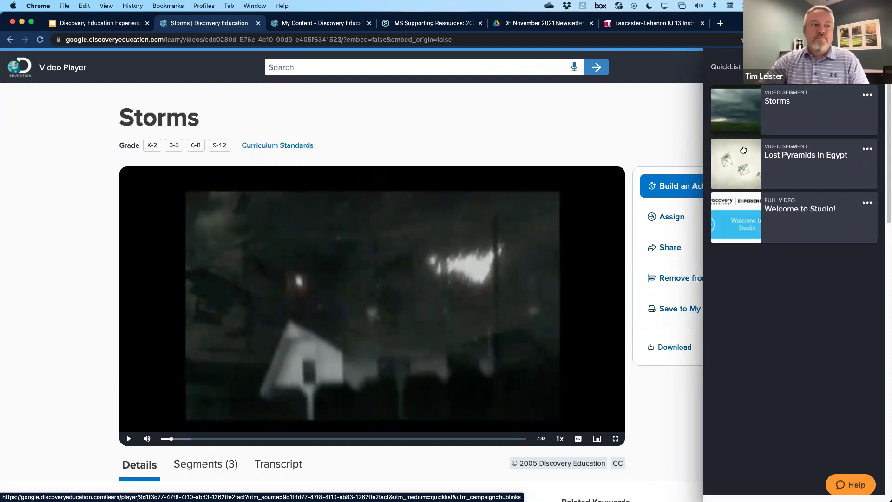
left_click(866, 96)
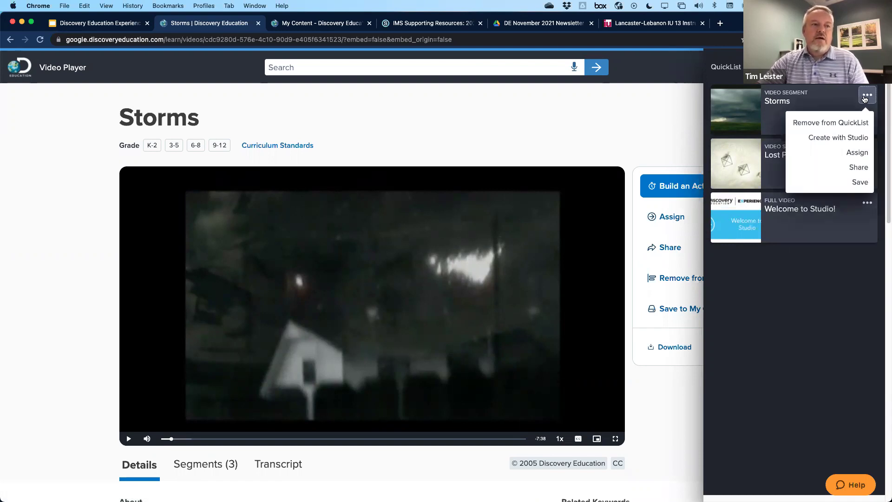
left_click(845, 124)
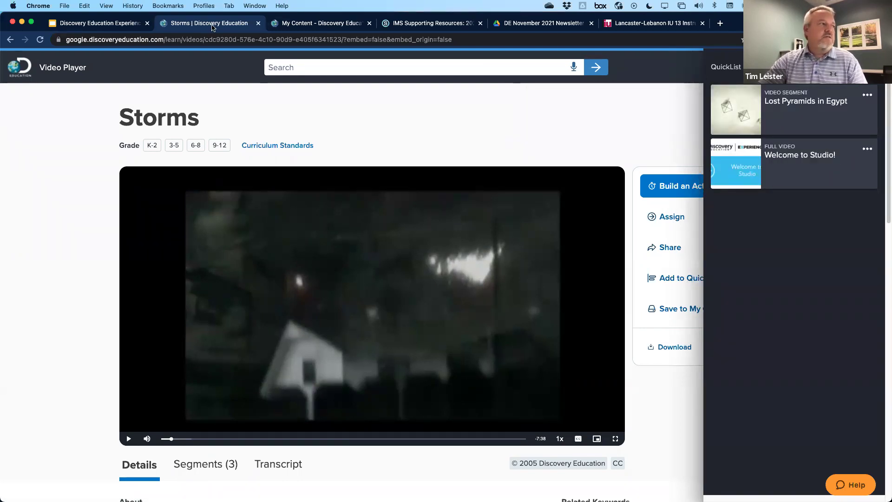
- Compare the Earth Science folder in My Content with the items in the QuickList, closing the list when finished
left_click(311, 24)
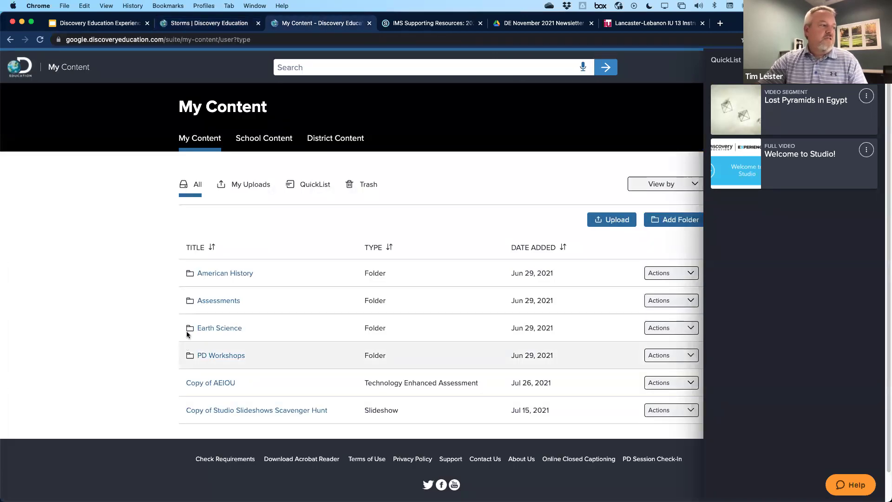
left_click(203, 327)
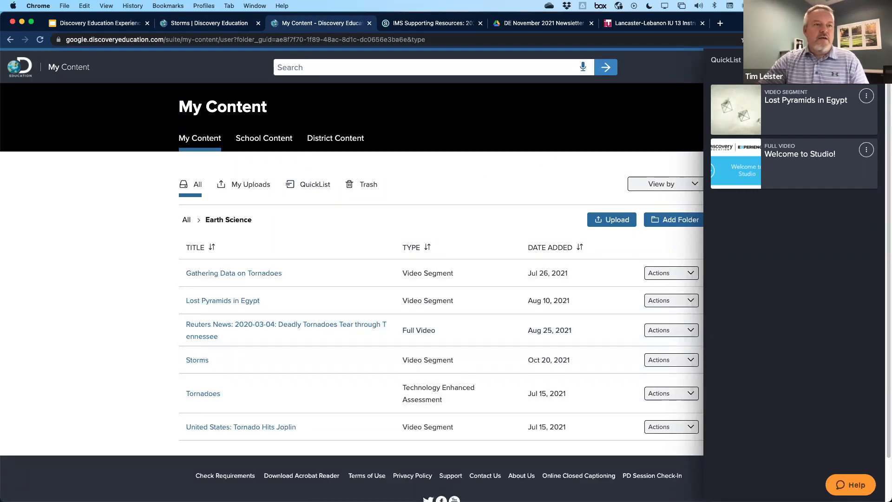
left_click(827, 154)
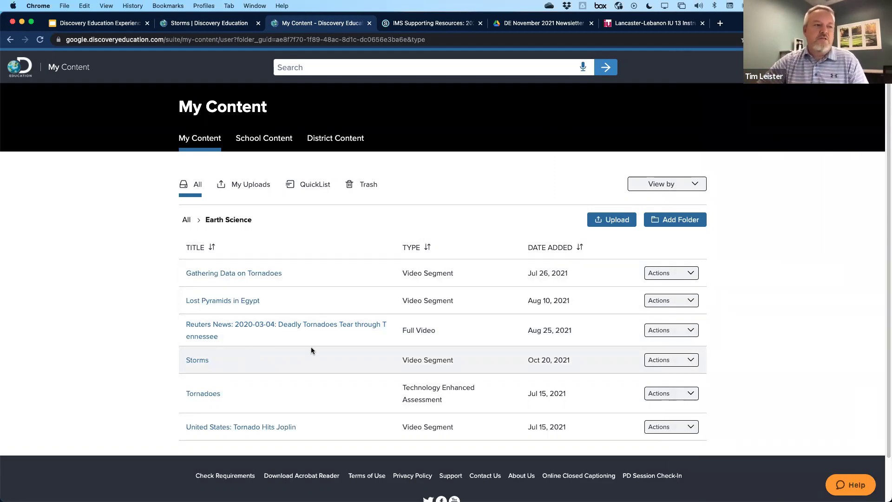
left_click(814, 67)
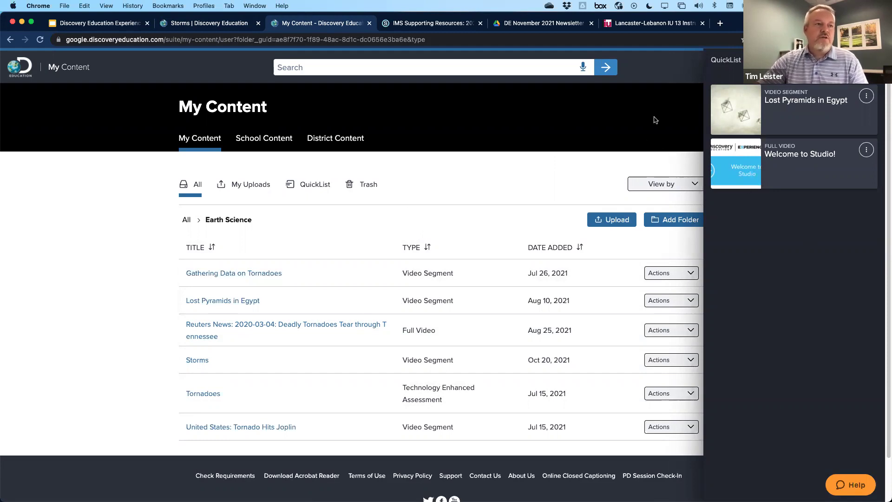
left_click(817, 67)
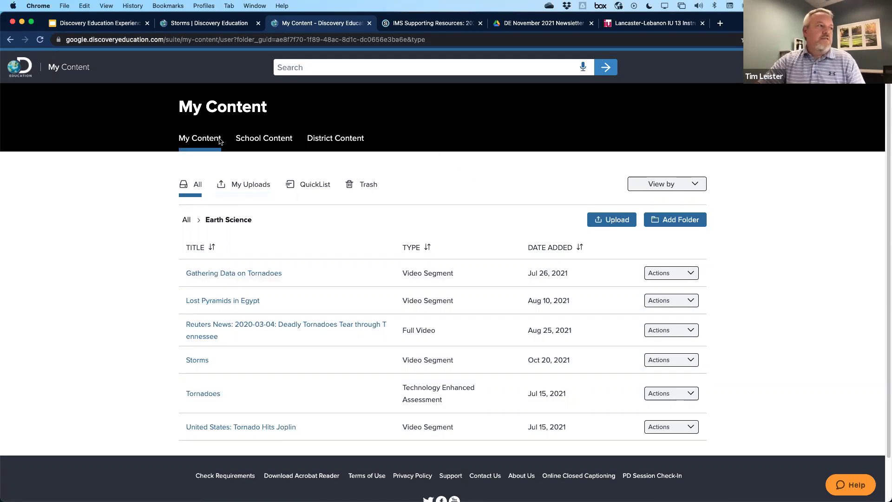
- Return to the Storms video page and copy the video's link using the page's own link option
left_click(208, 26)
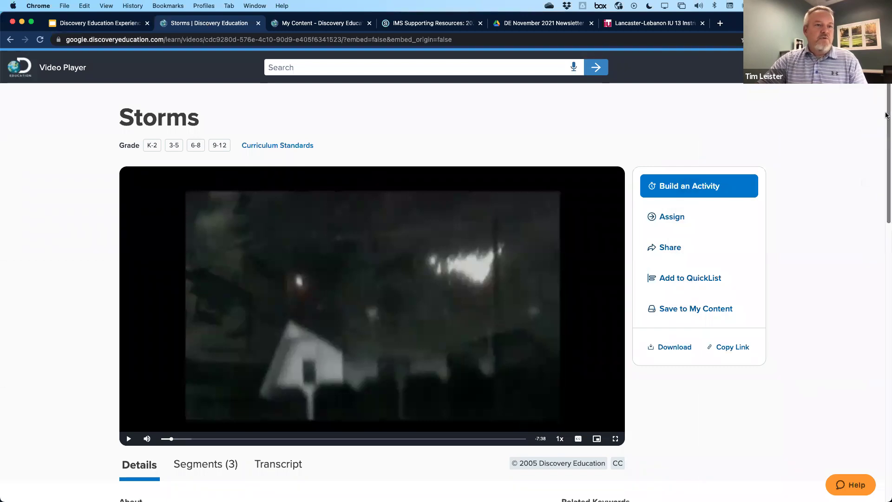
scroll(870, 122, "down", 5)
scroll(870, 122, "up", 4)
scroll(658, 385, "up", 1)
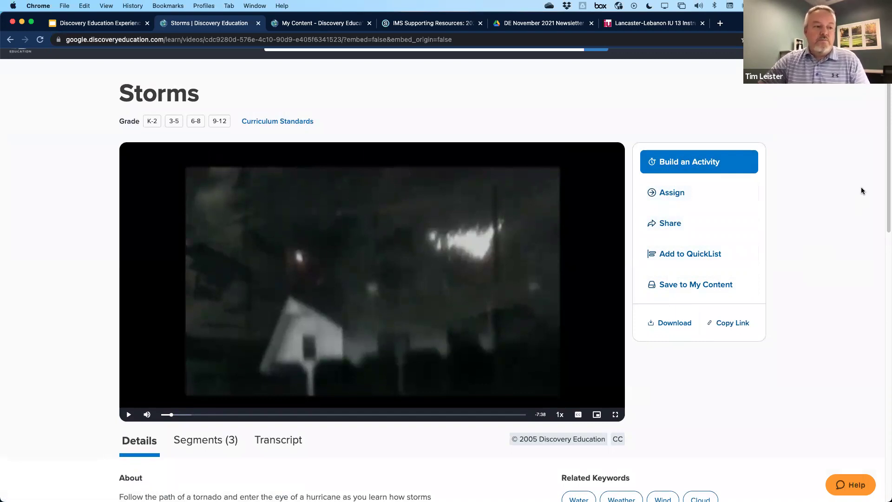
left_click(729, 327)
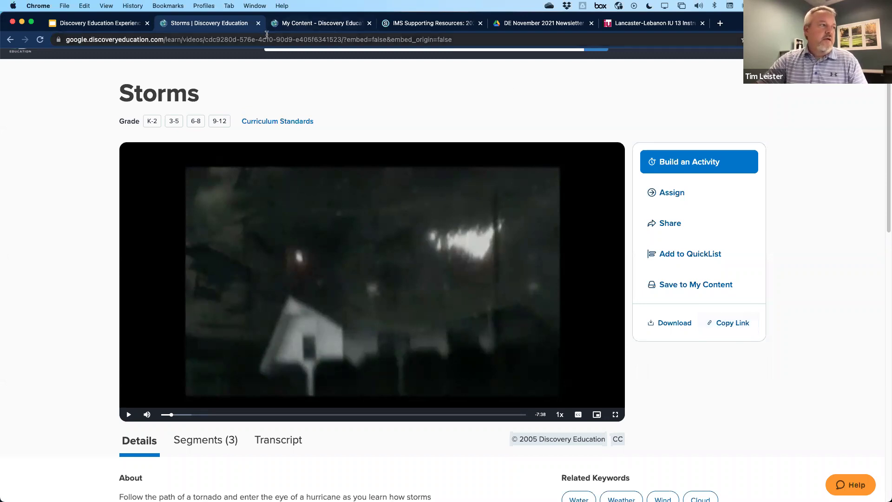
left_click(234, 39)
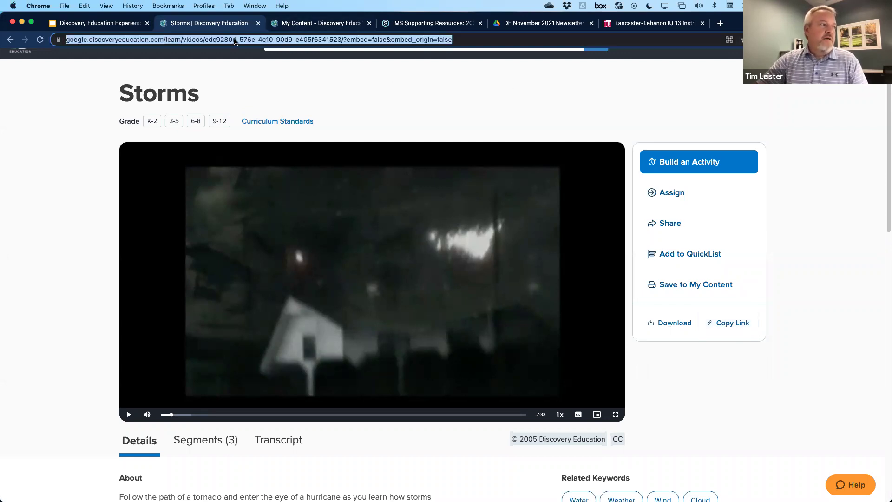
left_click(721, 328)
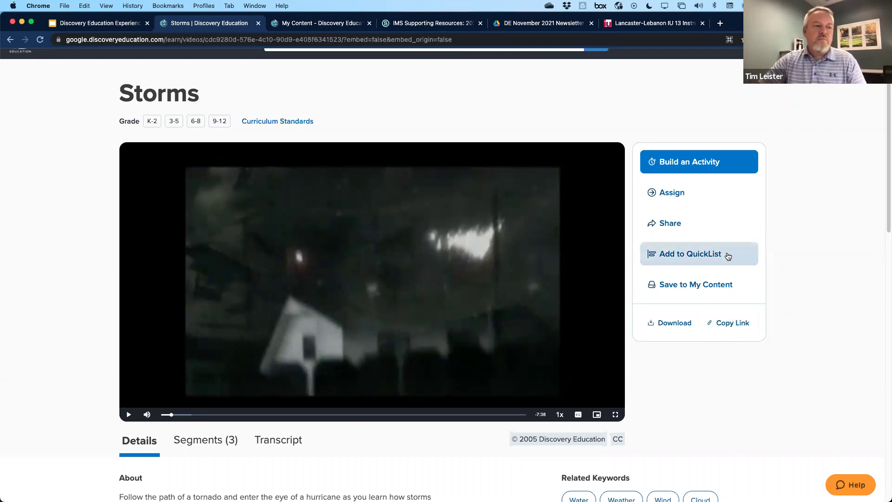
- Review the Storms video's sharing options for learning management systems and close the dialog
left_click(672, 225)
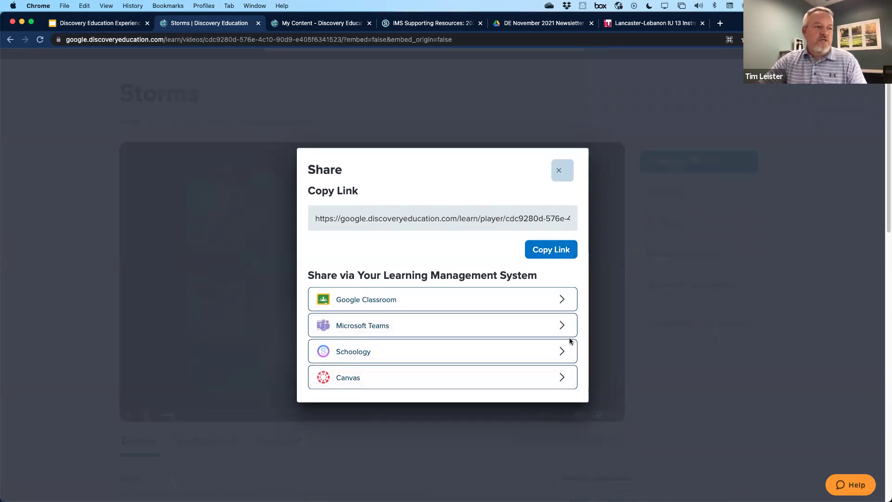
left_click(563, 172)
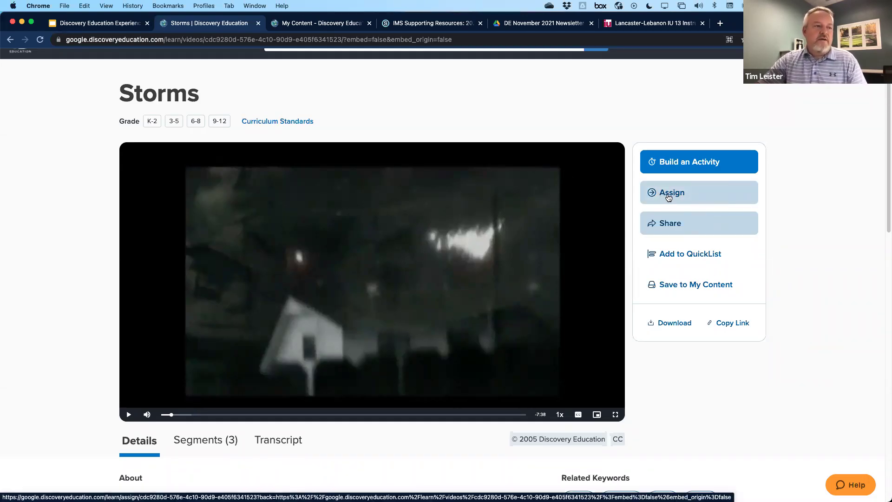
- Go from My Content to the Discovery Education home page and open the assignments list in My Classrooms
left_click(323, 23)
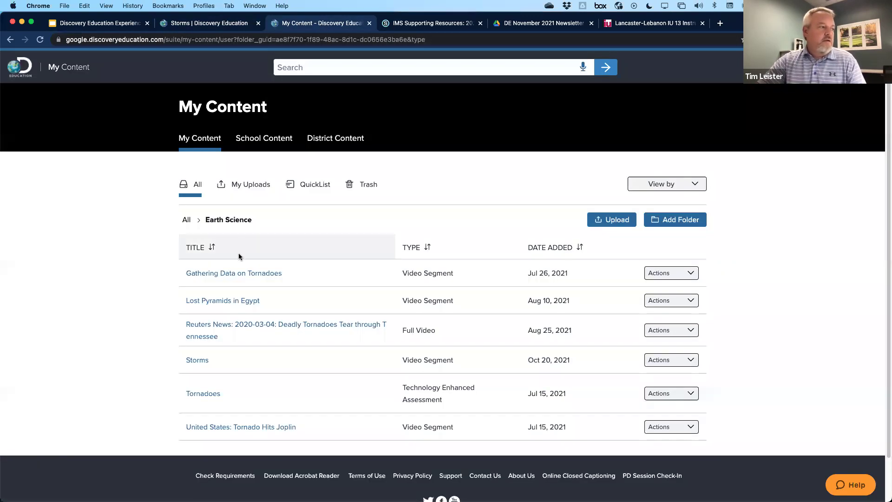
scroll(251, 339, "down", 1)
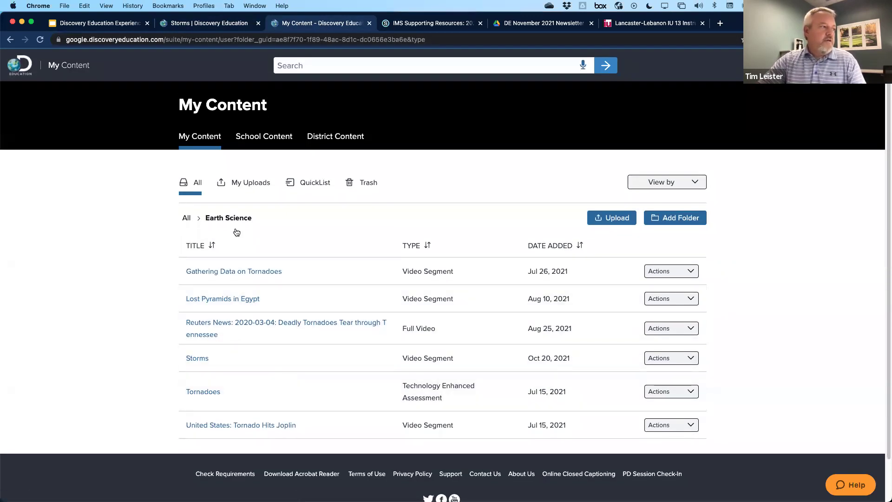
left_click(20, 66)
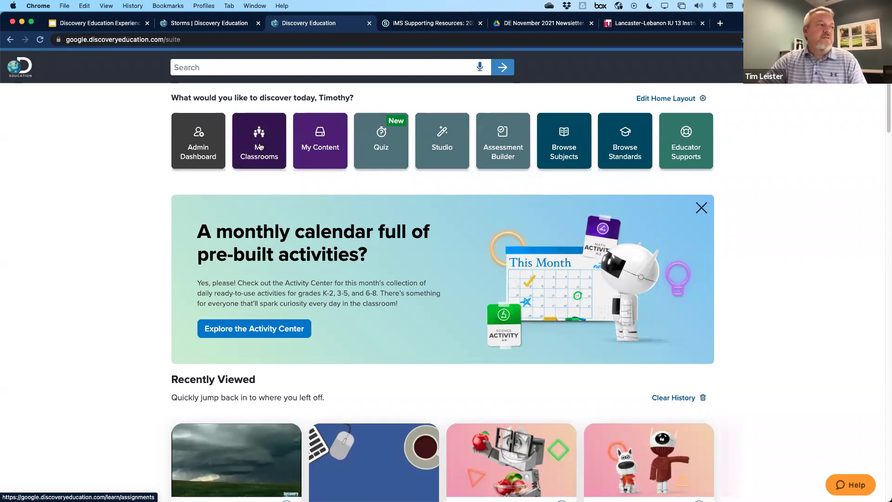
left_click(259, 148)
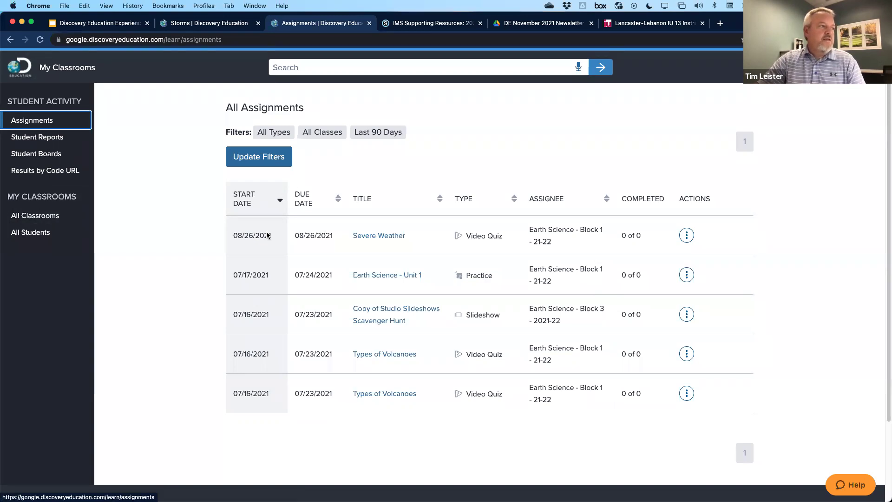
- Open the Earth Science - Block 1 - 21-22 classroom from the list of all classrooms and examine the school roster for adding students
left_click(37, 216)
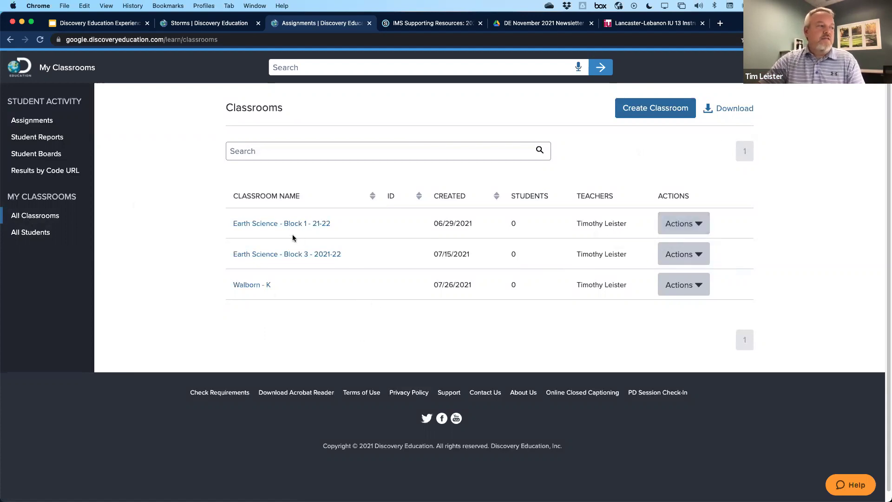
left_click(271, 223)
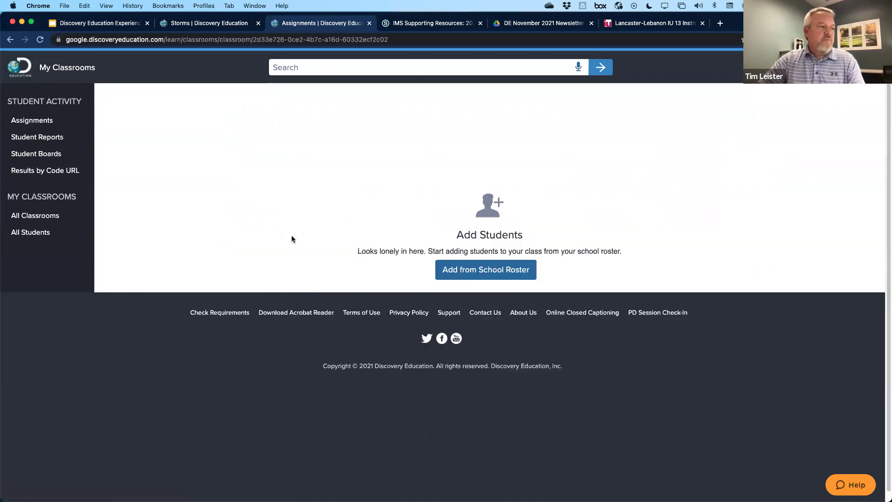
left_click(493, 272)
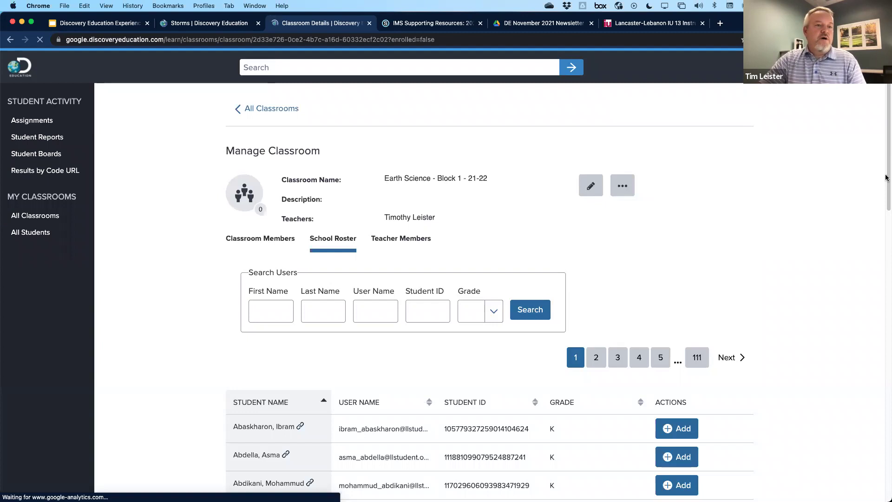
left_click_drag(886, 179, 868, 186)
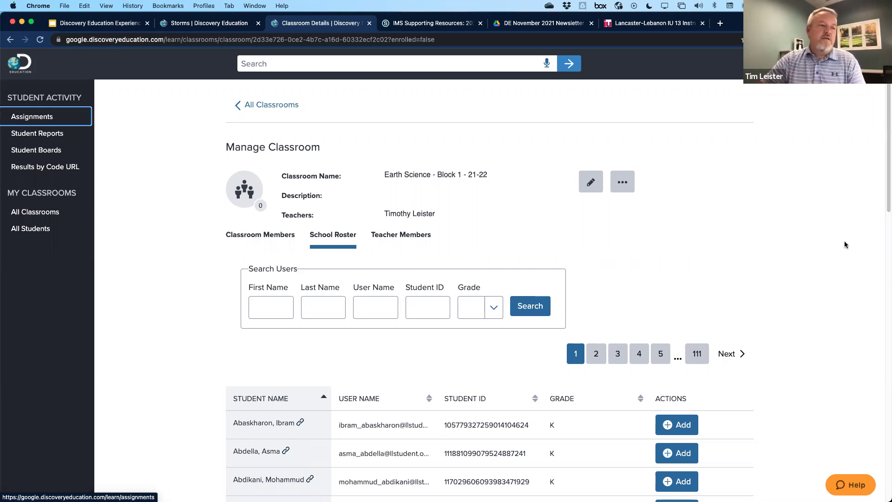
- Start an assignment from the Storms video page, keeping the default title and student instructions, and proceed to the dates
left_click(207, 26)
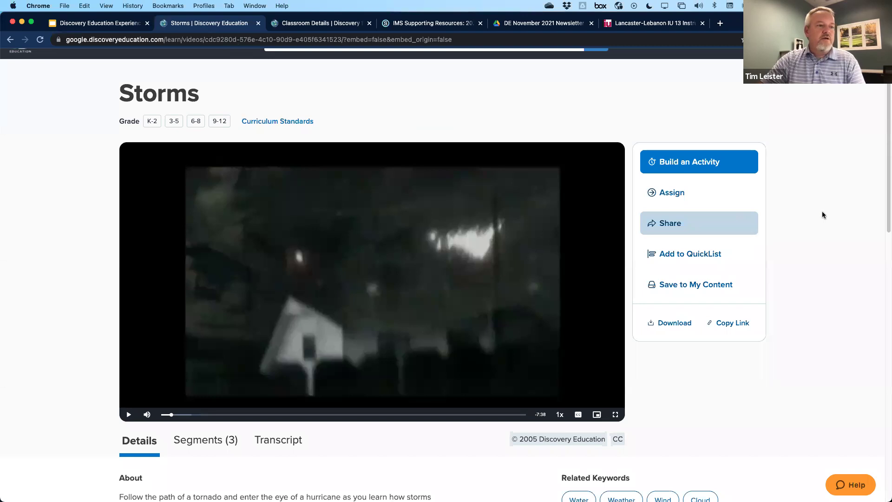
left_click(666, 193)
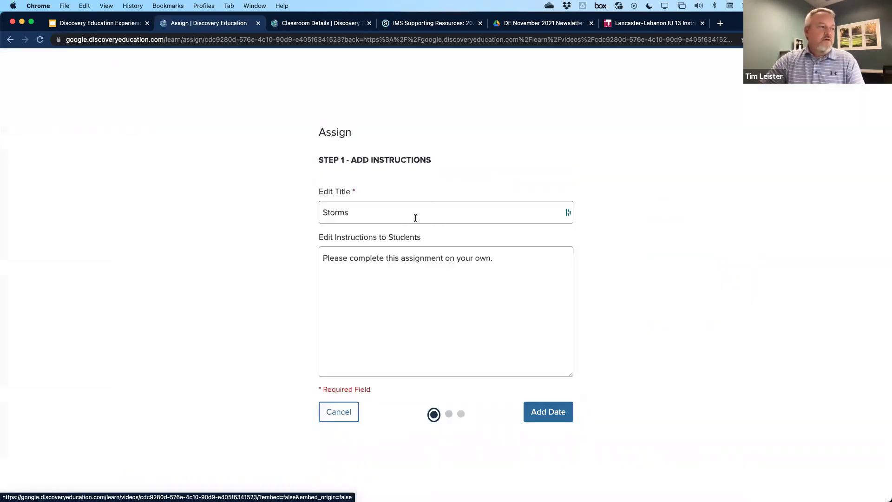
left_click(357, 208)
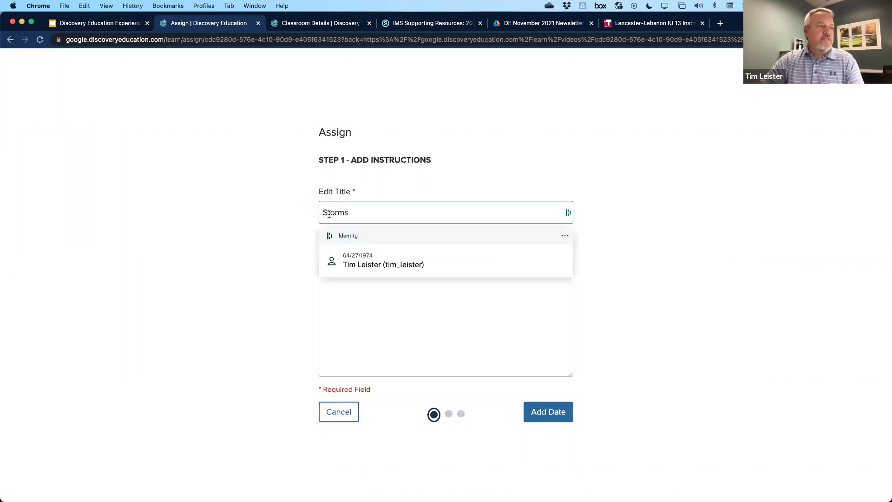
left_click(671, 272)
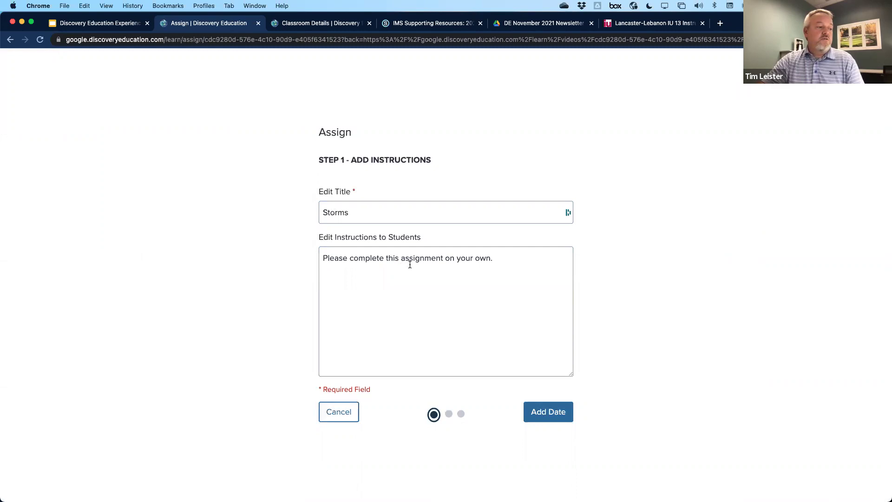
left_click(540, 415)
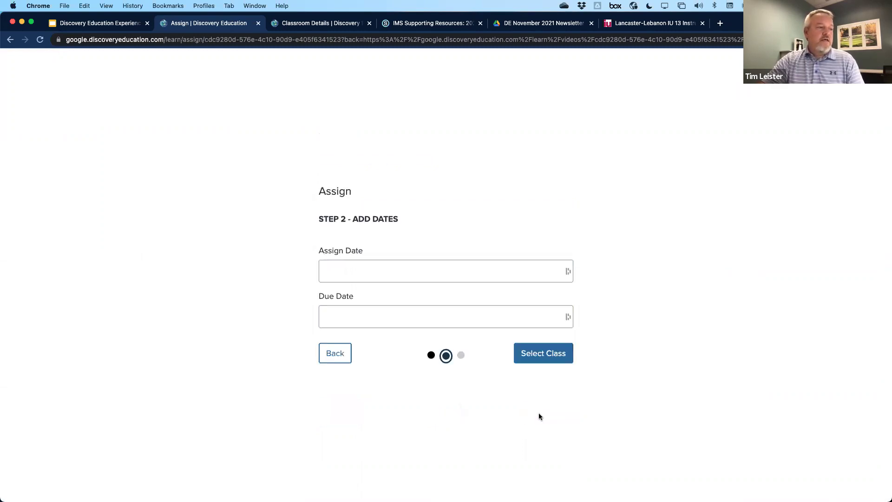
- Set the assign date to 10/22/2021 and the due date to 10/25/2021, and proceed to the class selection
left_click(421, 272)
left_click(428, 377)
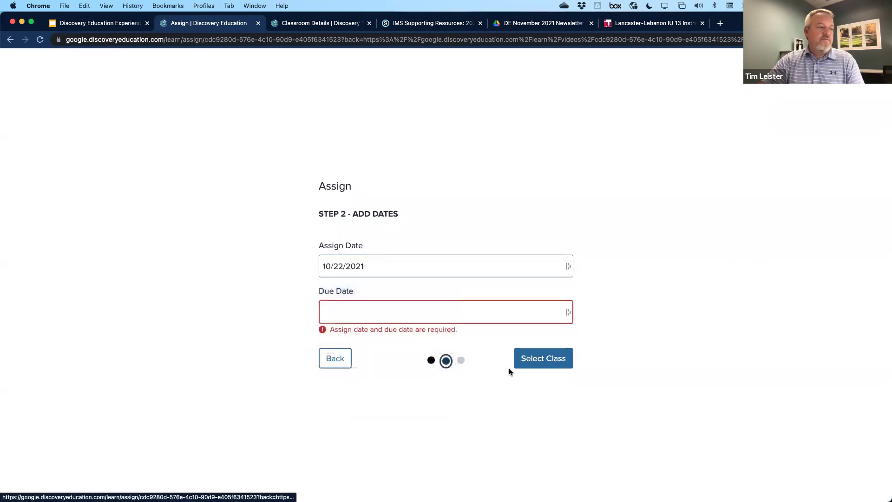
left_click(451, 314)
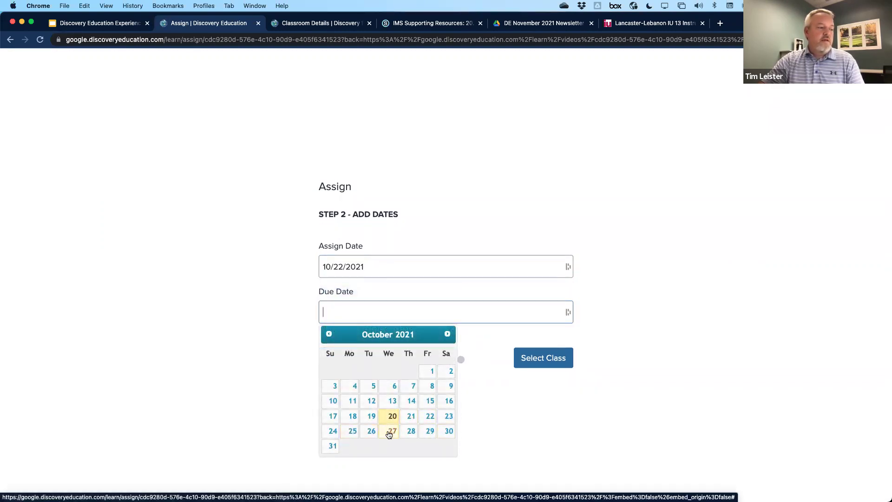
left_click(352, 430)
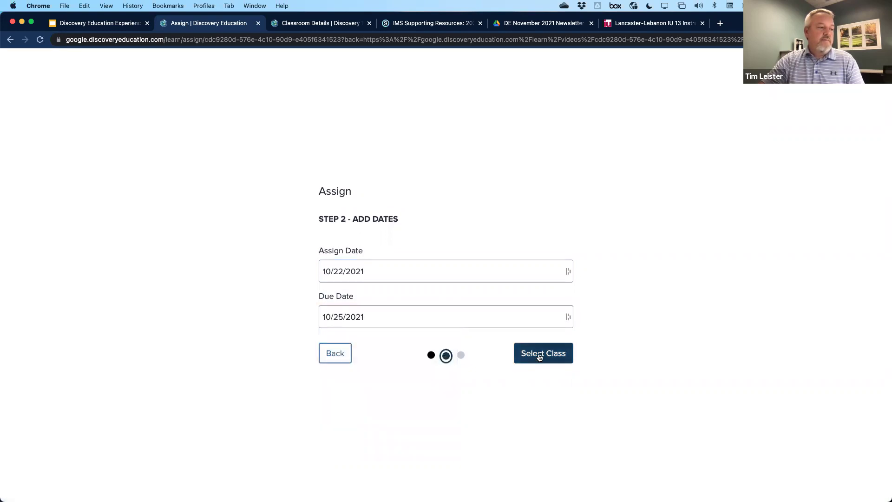
left_click(540, 355)
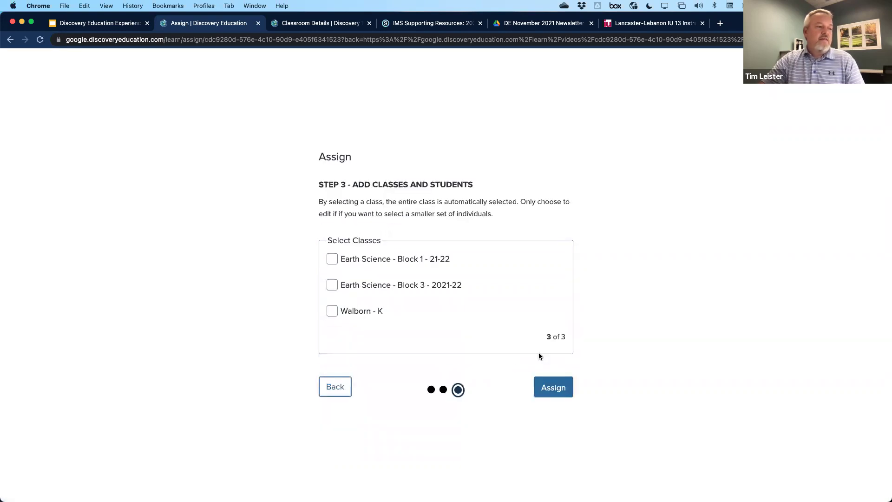
- Assign the Storms video to the Earth Science - Block 1 - 21-22 class and return to the video page
left_click(333, 260)
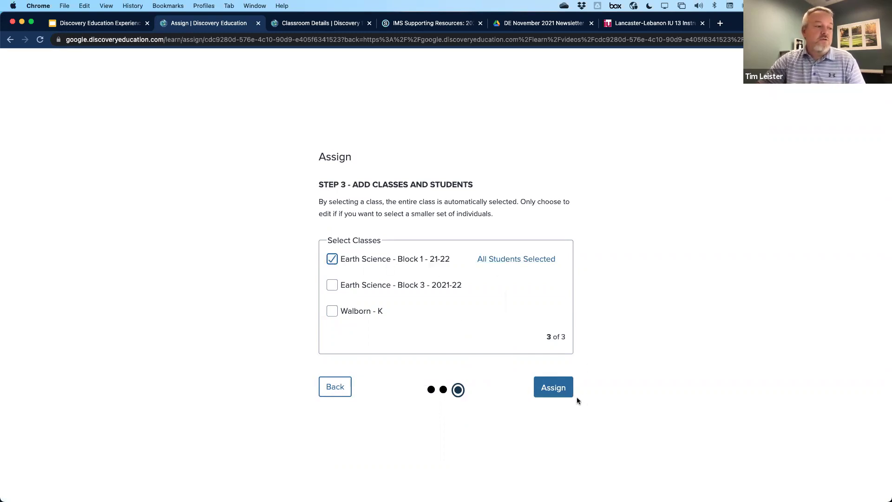
left_click(552, 393)
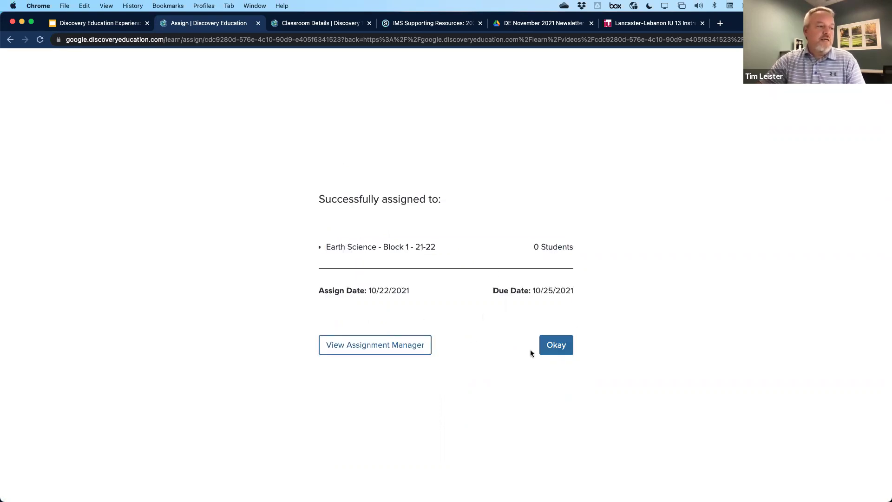
left_click(554, 346)
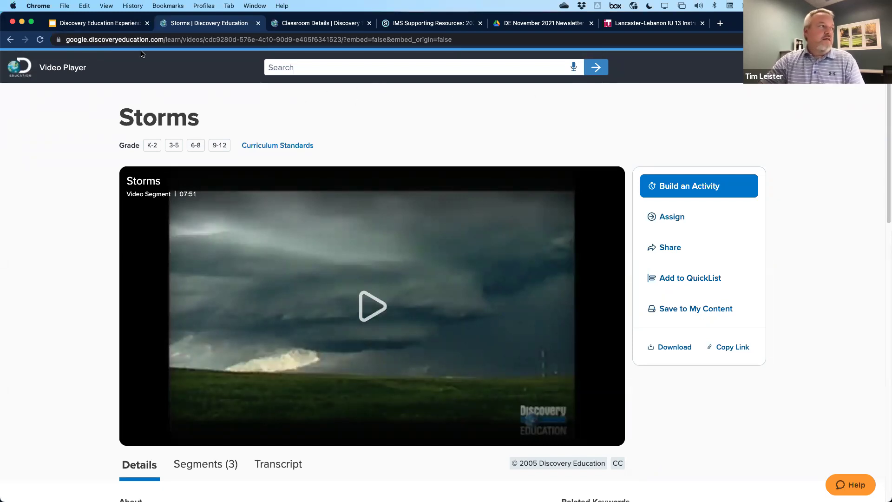
- Return to the Earth Science - Block 1 - 21-22 classroom roster and open the list of all classrooms
left_click(292, 25)
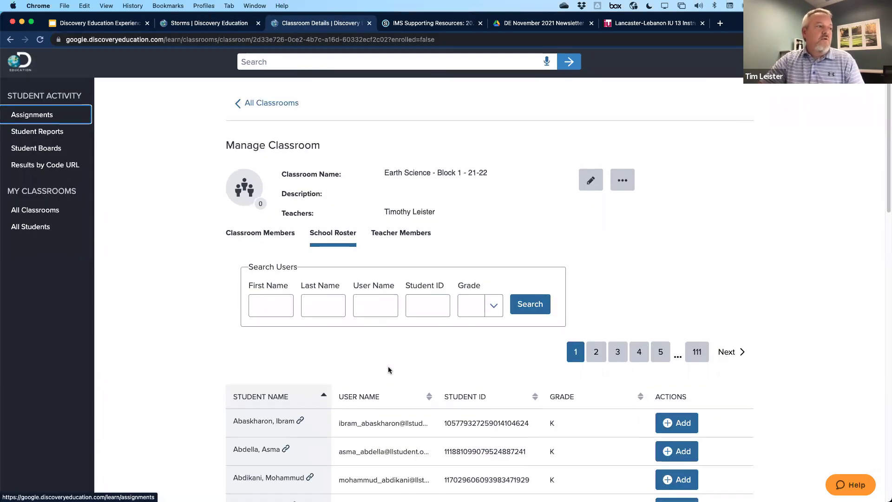
scroll(389, 372, "down", 1)
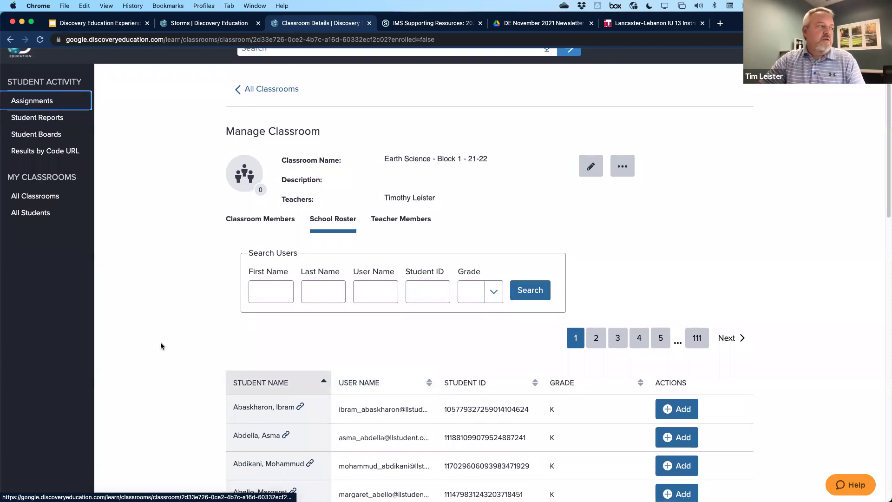
left_click(33, 196)
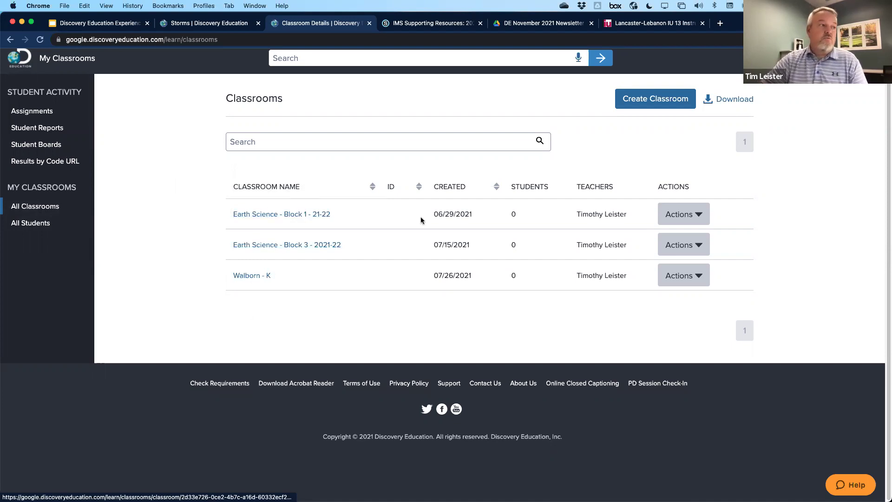
- Switch to the Google Slides presentation and review the Discover and Organize My DE topics
left_click(201, 23)
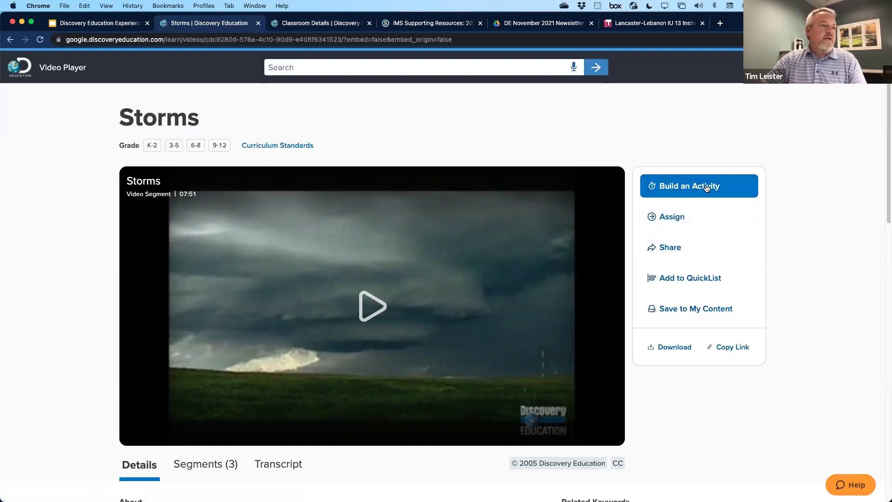
left_click(314, 24)
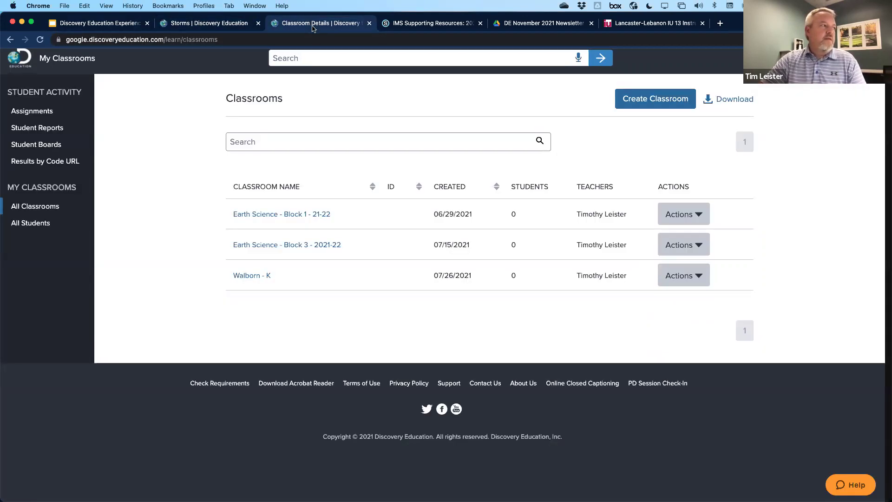
left_click(89, 24)
left_click(97, 242)
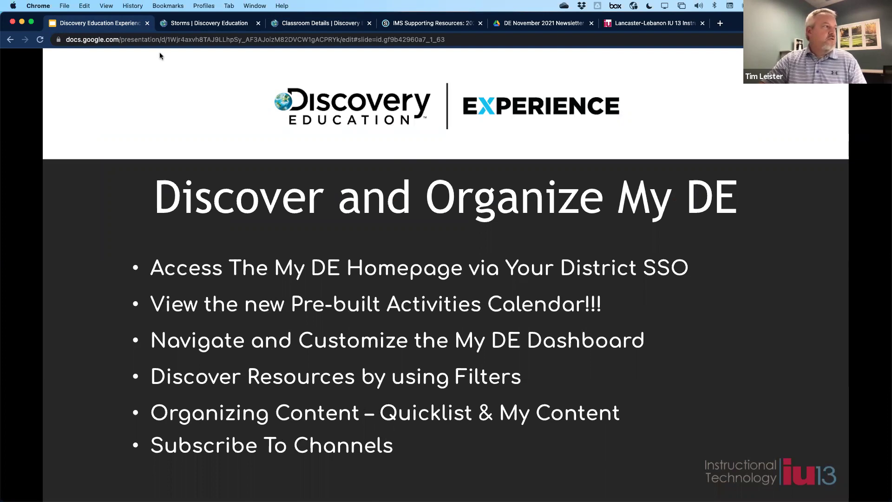
- Go from the Storms video page to the Discovery Education home page and search for "earthquake"
left_click(189, 24)
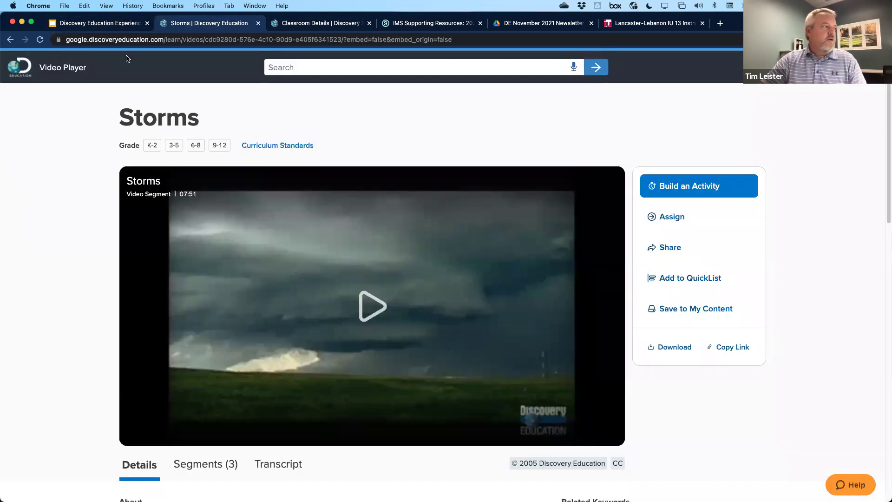
left_click(24, 69)
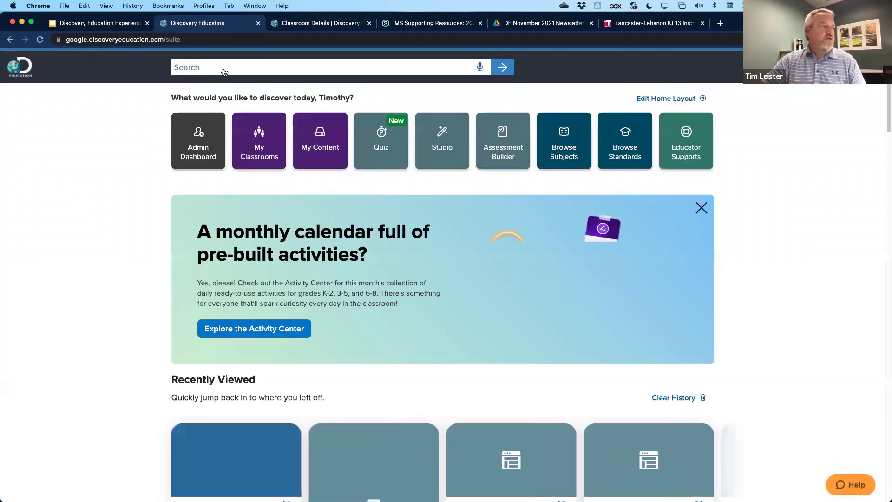
left_click(223, 69)
type("eart")
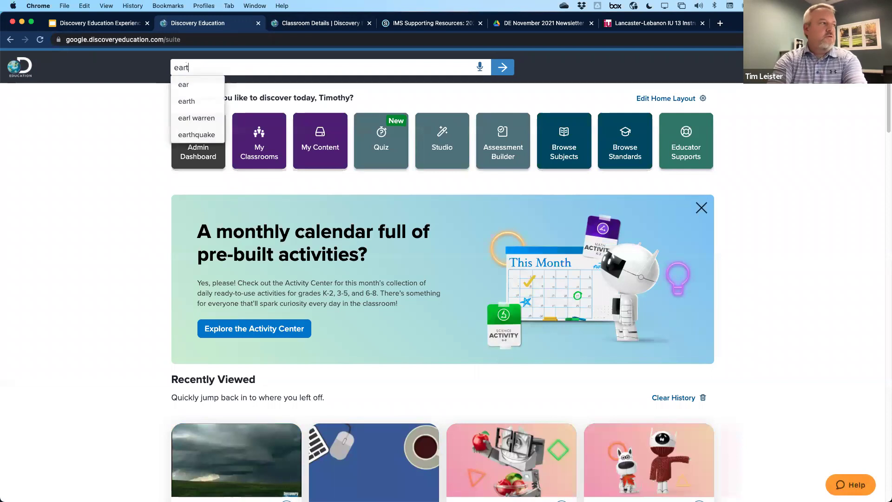
type("hquake")
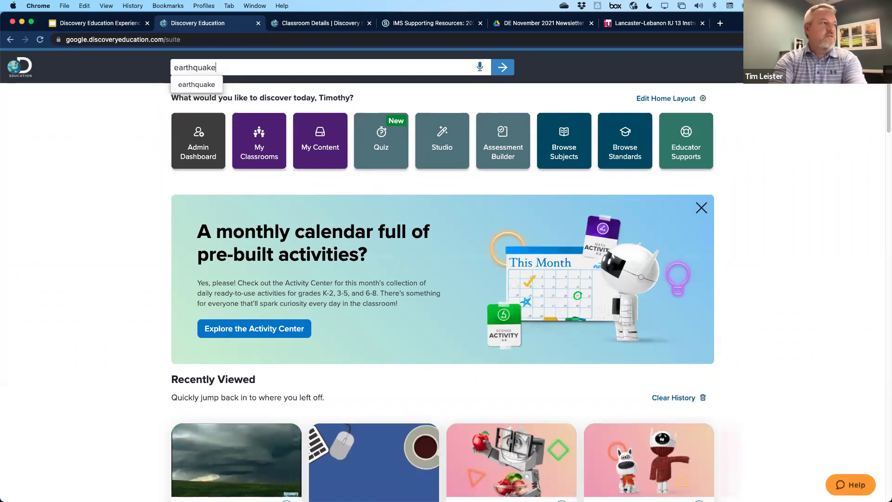
key("Return")
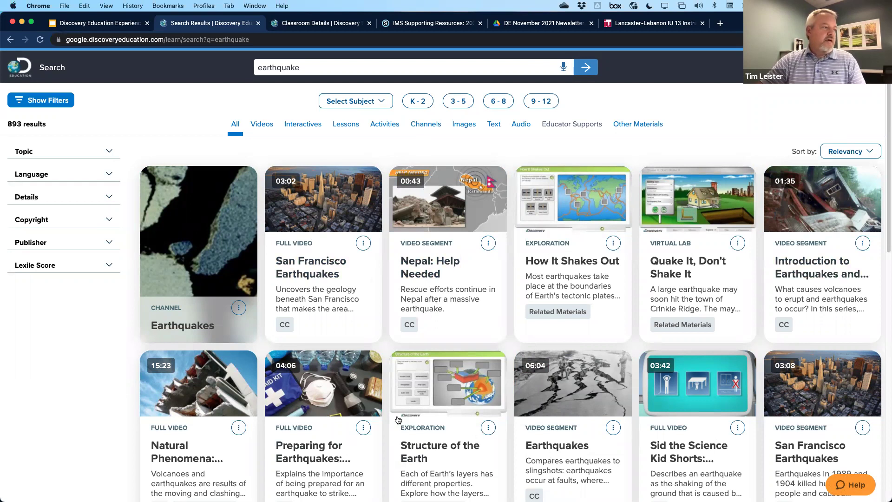
- Open the Earthquakes channel from the search results, subscribe to it and look through its content
left_click(198, 235)
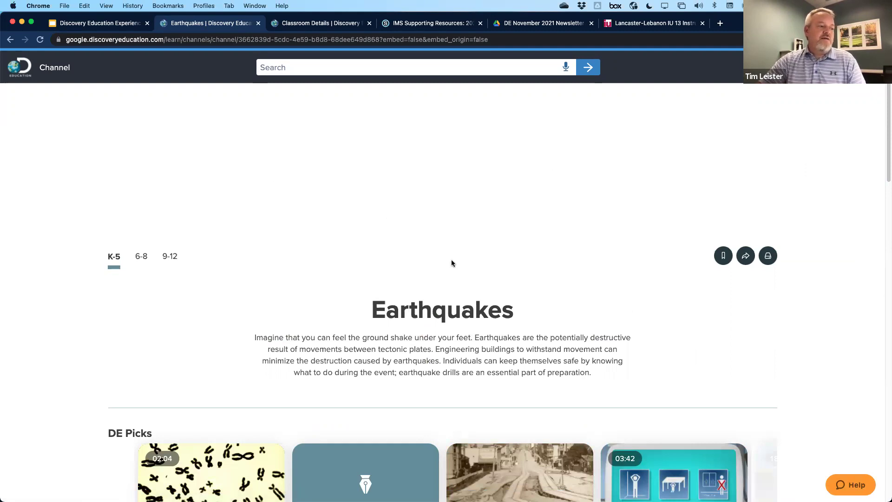
left_click(723, 259)
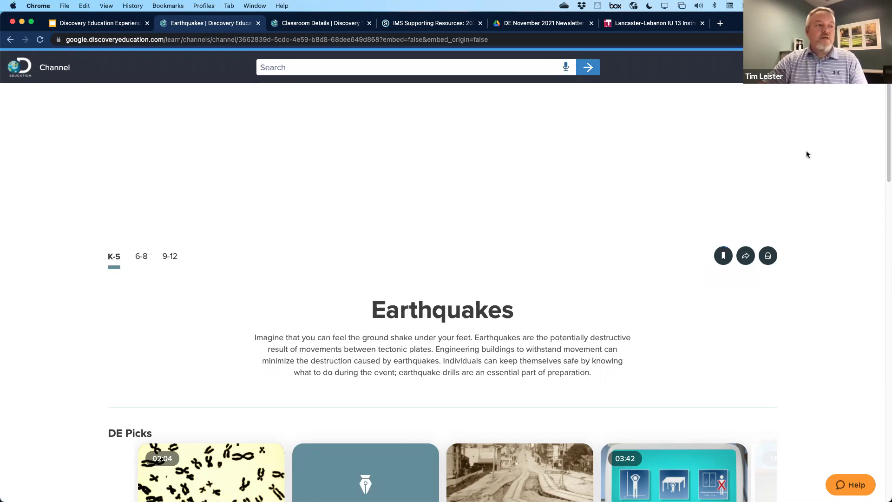
left_click_drag(886, 124, 885, 227)
scroll(561, 317, "up", 10)
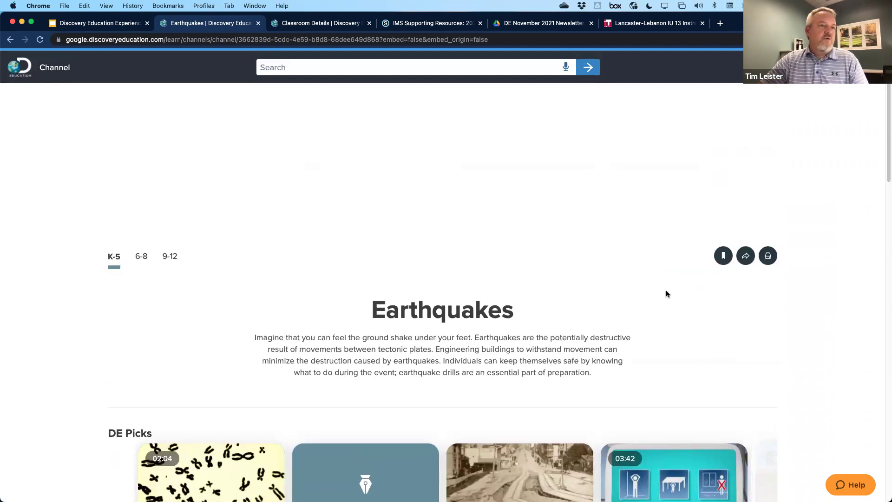
- Find the Earthquakes channel among the home page's channels and move it directly before Ancient Egypt
left_click(24, 69)
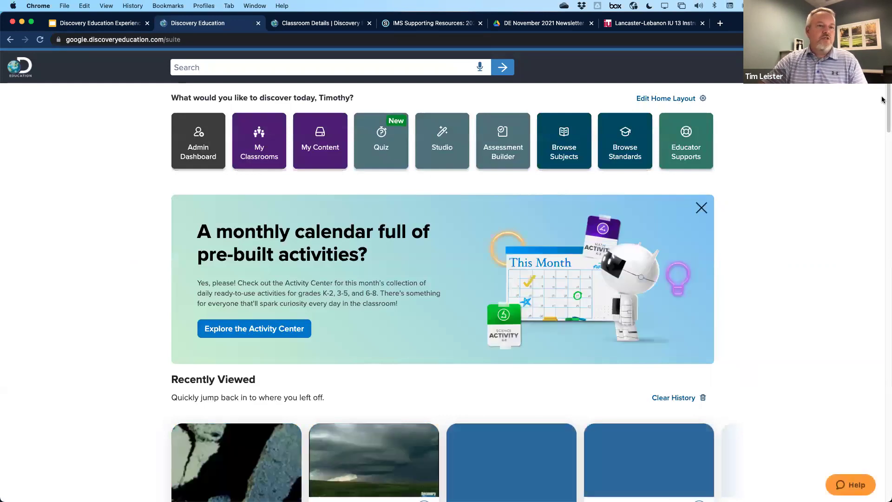
left_click_drag(886, 117, 873, 355)
scroll(873, 355, "down", 10)
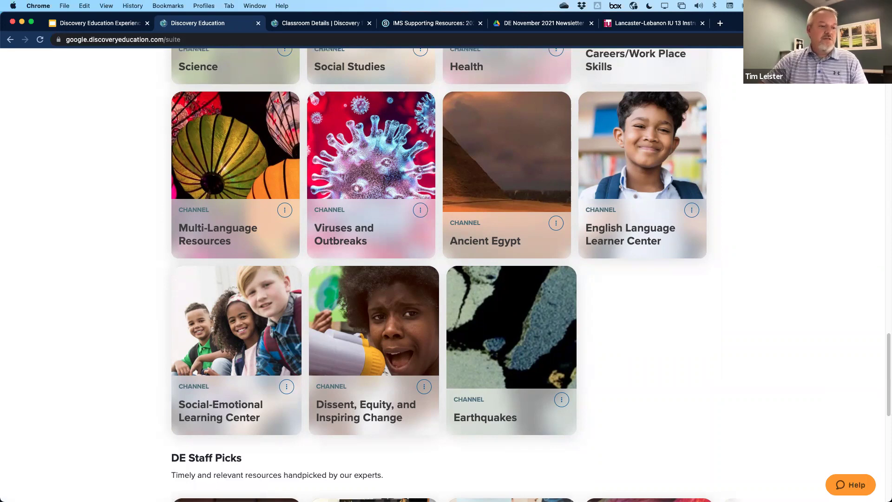
mouse_move(887, 348)
left_mouse_down()
mouse_move(887, 240)
mouse_move(887, 340)
left_mouse_up()
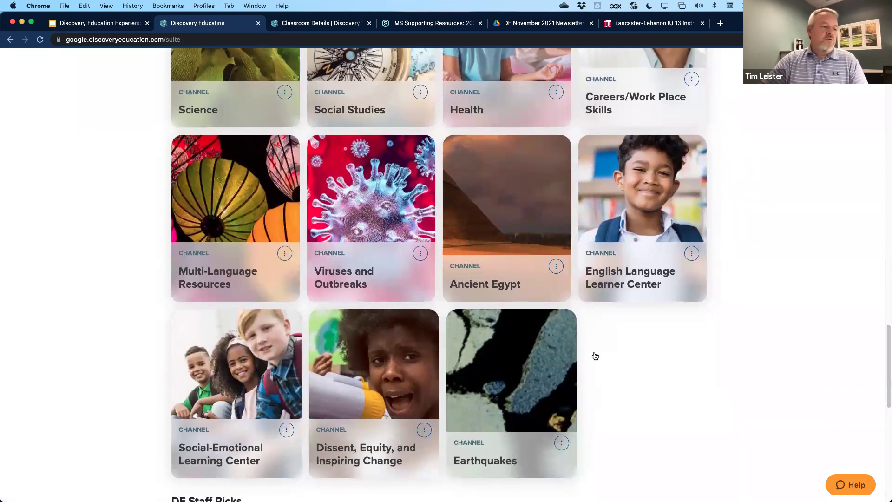
left_click_drag(481, 321, 478, 170)
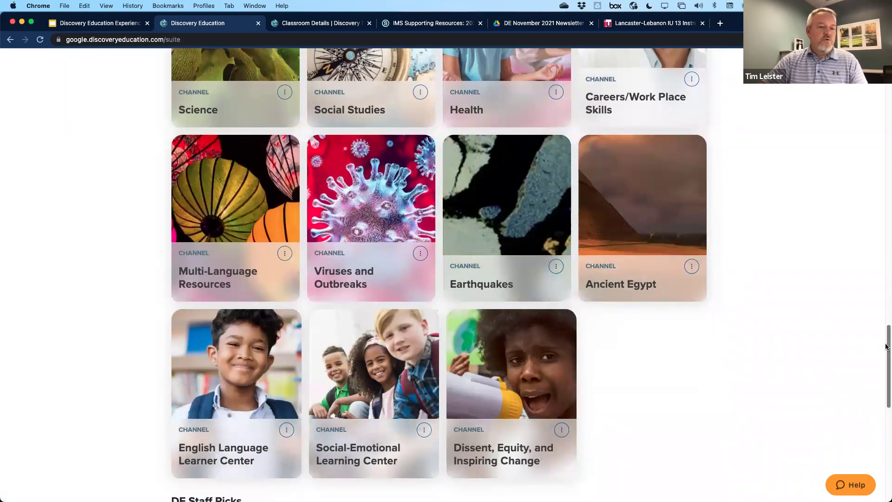
scroll(562, 325, "up", 10)
scroll(562, 324, "down", 6)
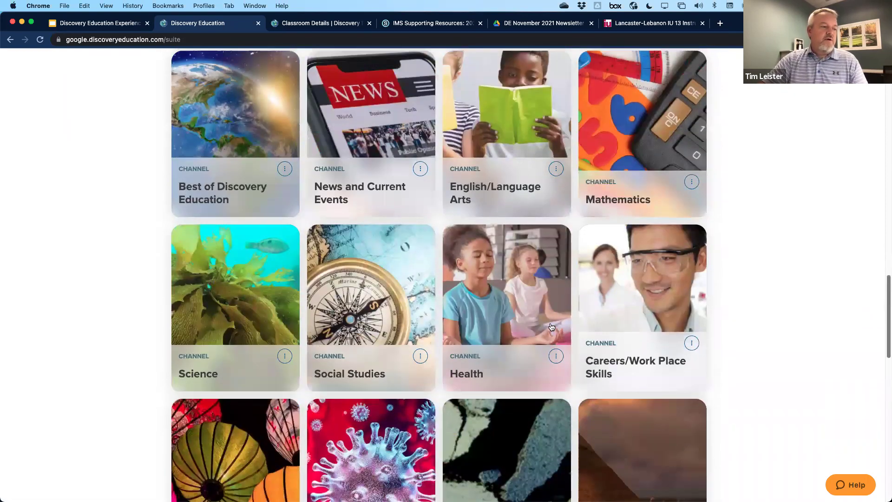
- Move the Earthquakes channel directly before Science and unsubscribe from the Ancient Egypt channel
mouse_move(489, 284)
left_mouse_down()
mouse_move(390, 148)
mouse_move(209, 188)
mouse_move(373, 187)
mouse_move(330, 177)
left_mouse_up()
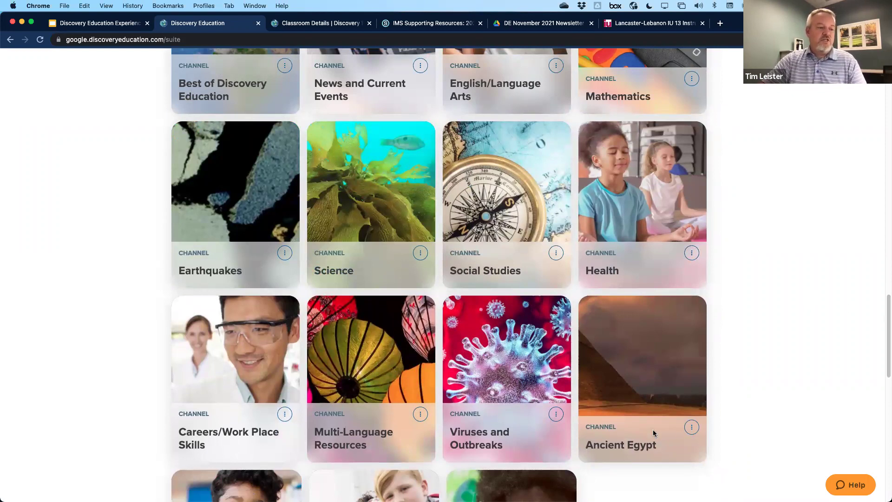
left_click(691, 427)
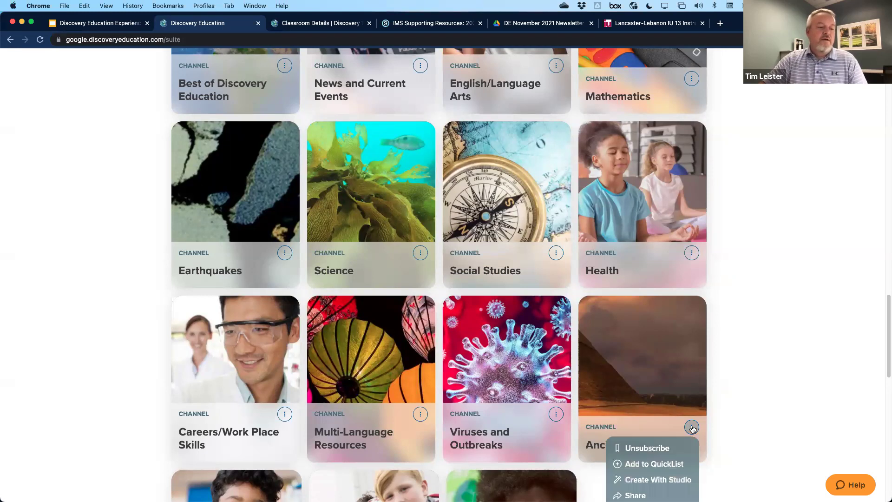
left_click(645, 449)
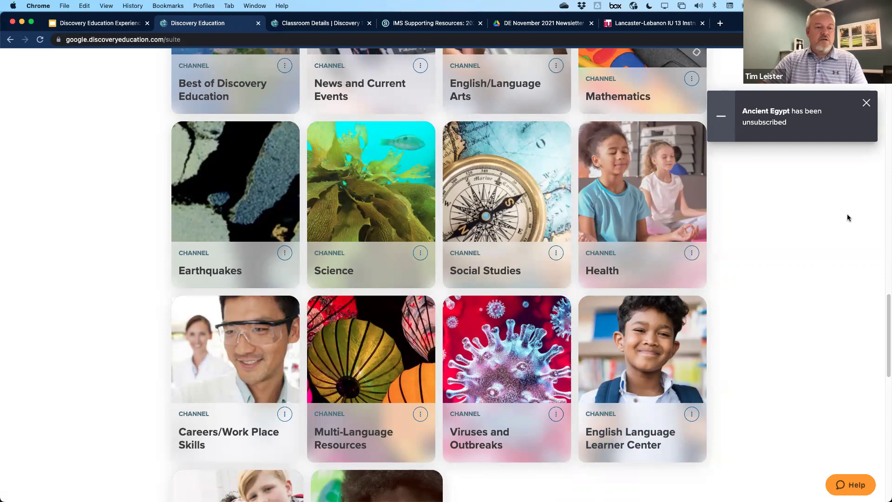
- Return to the start of the home page, then switch to the Google Slides presentation and show the Building DE Content slide
left_click_drag(886, 304, 886, 94)
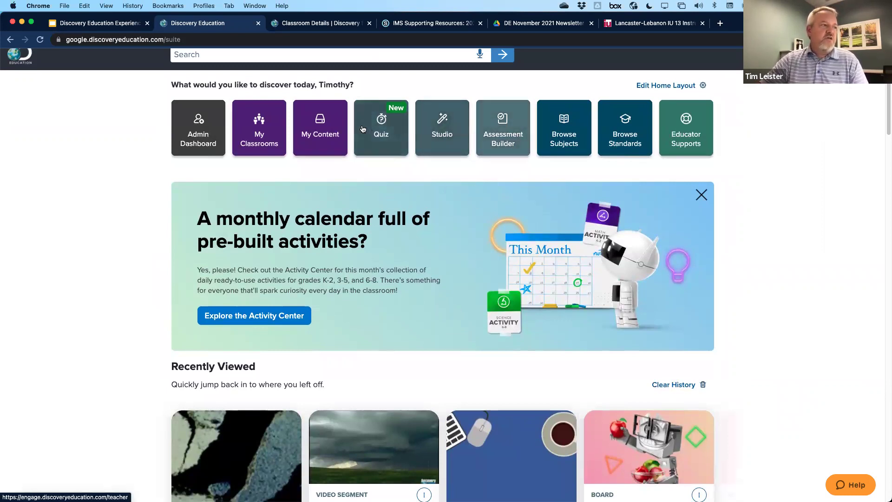
left_click(92, 24)
left_click(458, 250)
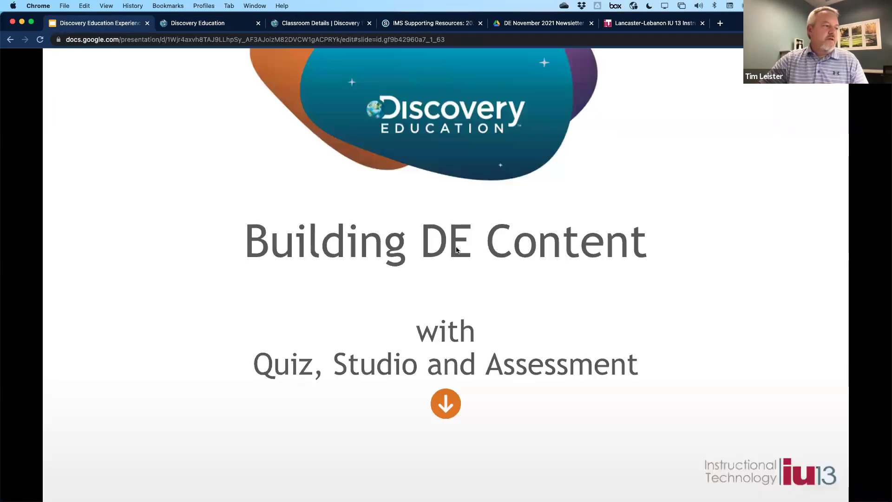
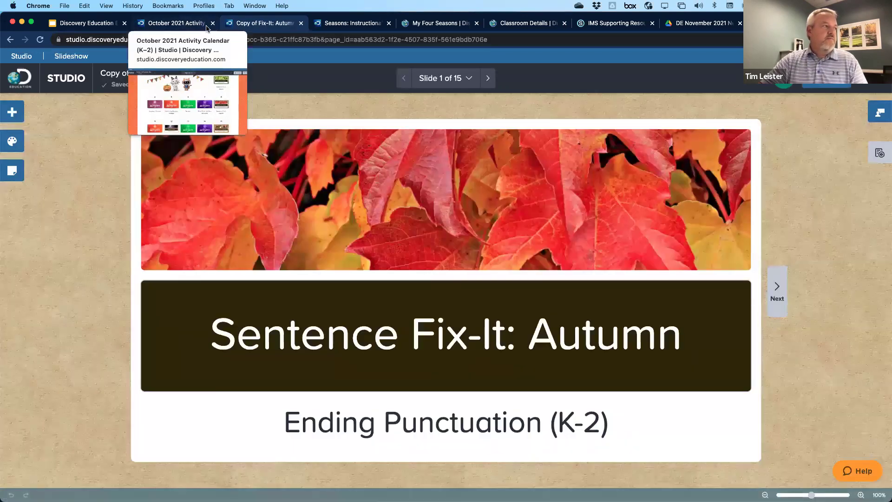
- Leave the Fix-It: Autumn slideshow copy and look through the Shared with Me, Assigned, Trash and My Studio sections
left_click(10, 39)
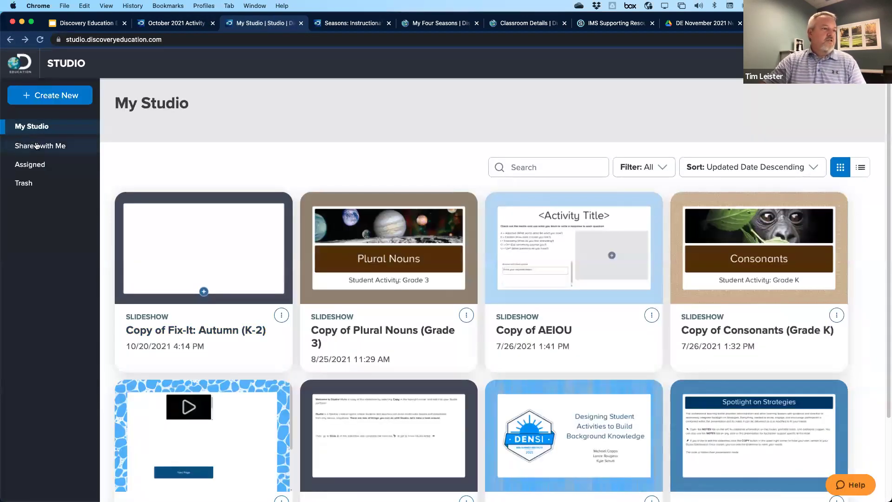
left_click(21, 149)
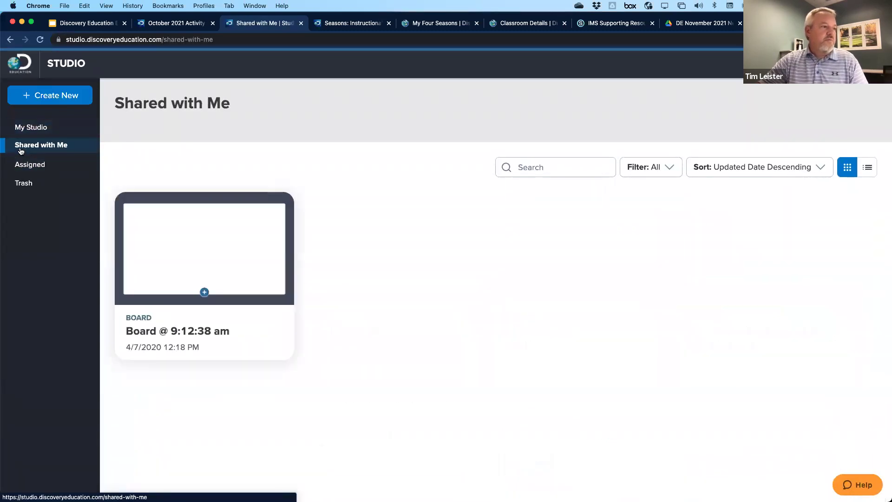
left_click(32, 168)
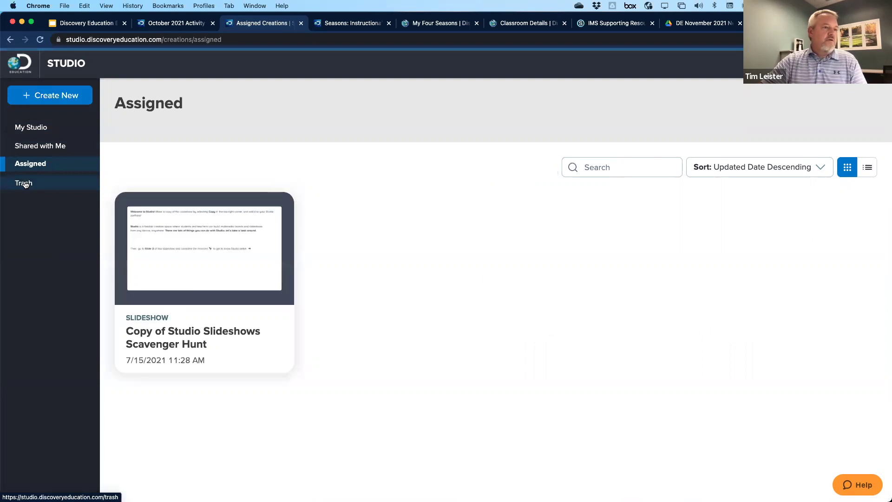
left_click(24, 183)
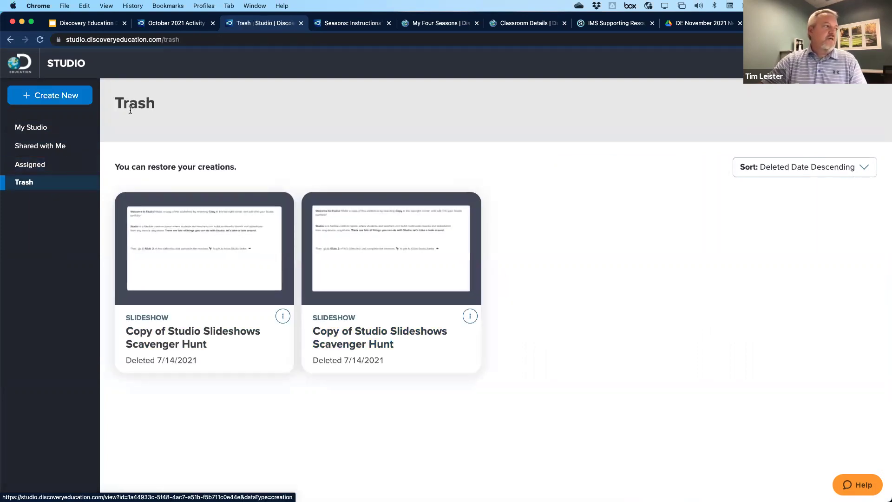
left_click(37, 128)
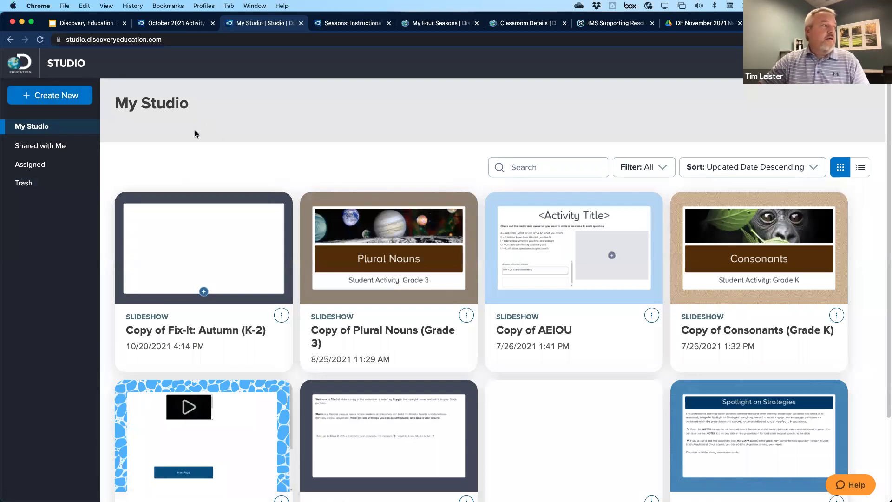
- Browse the Studio activity templates, build a new activity from the AEIOU strategy and close its teacher notes
left_click(52, 99)
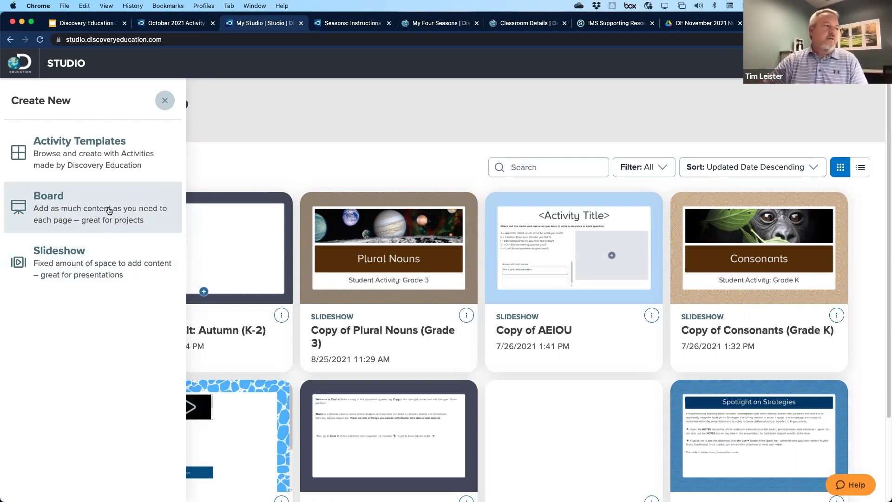
left_click(64, 153)
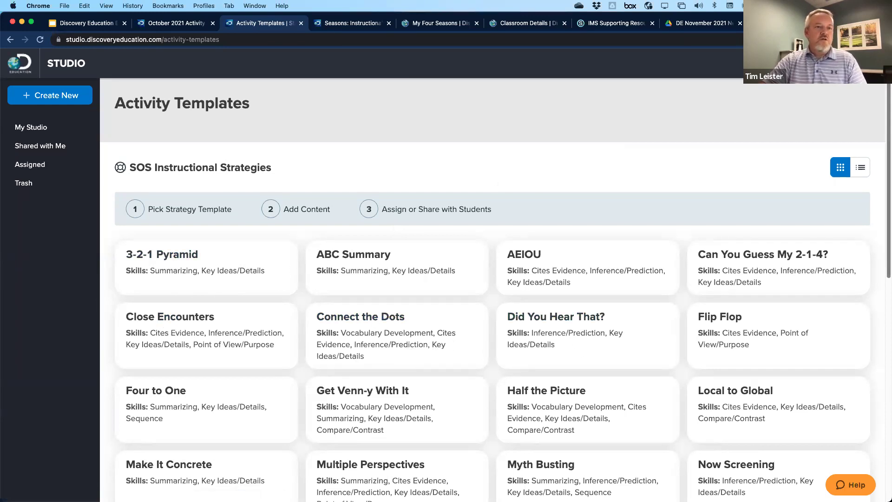
scroll(495, 298, "down", 3)
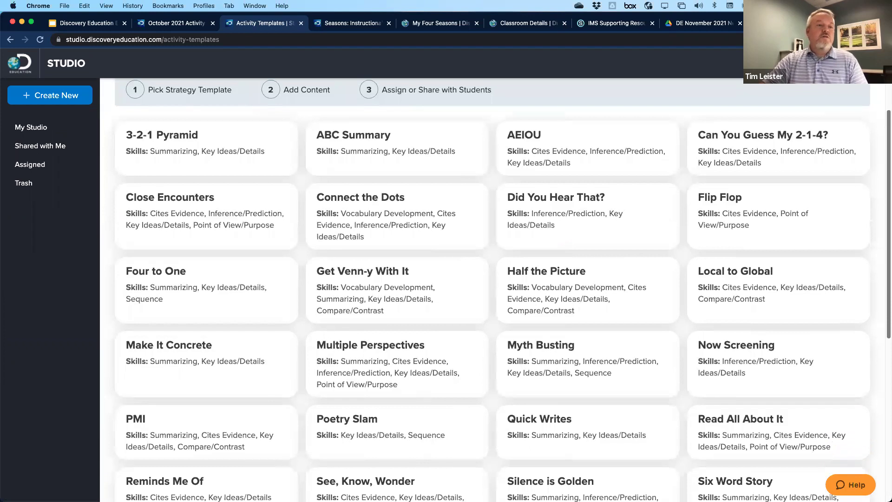
scroll(602, 109, "up", 1)
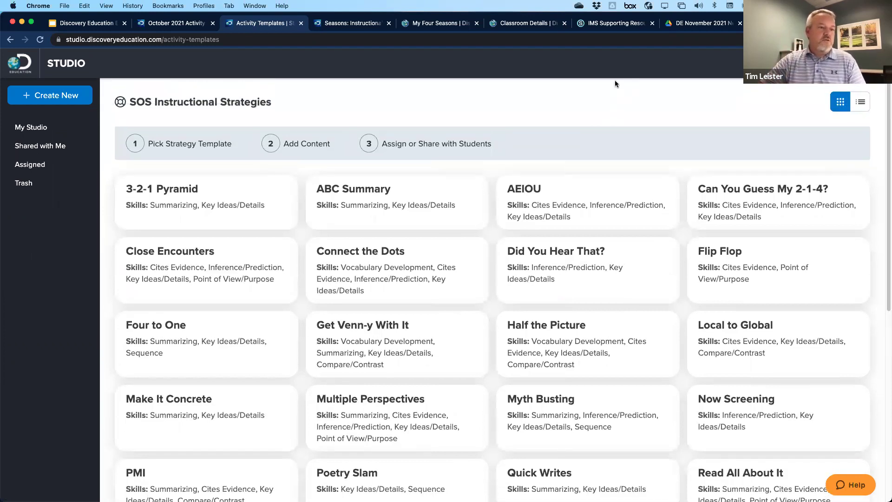
left_click(528, 191)
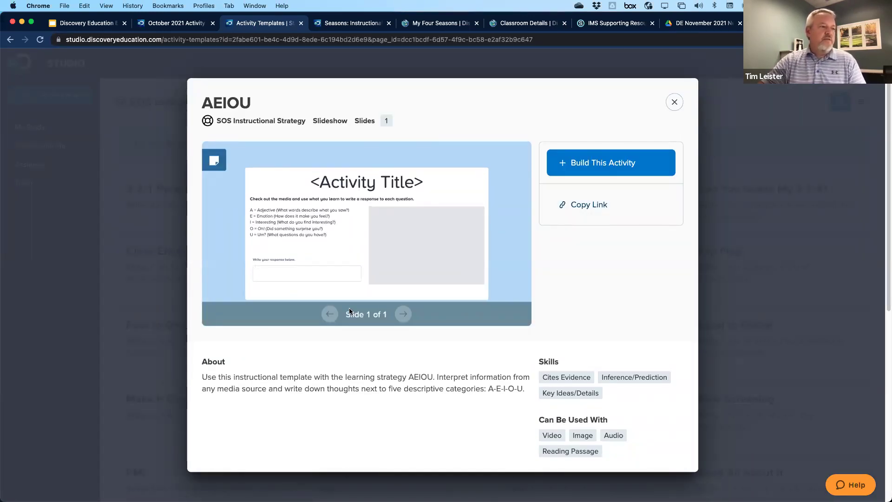
left_click(597, 164)
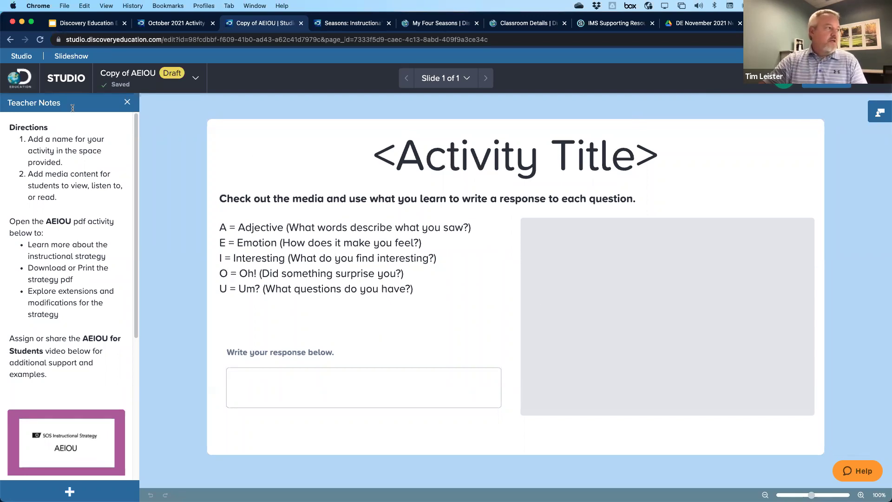
left_click(127, 102)
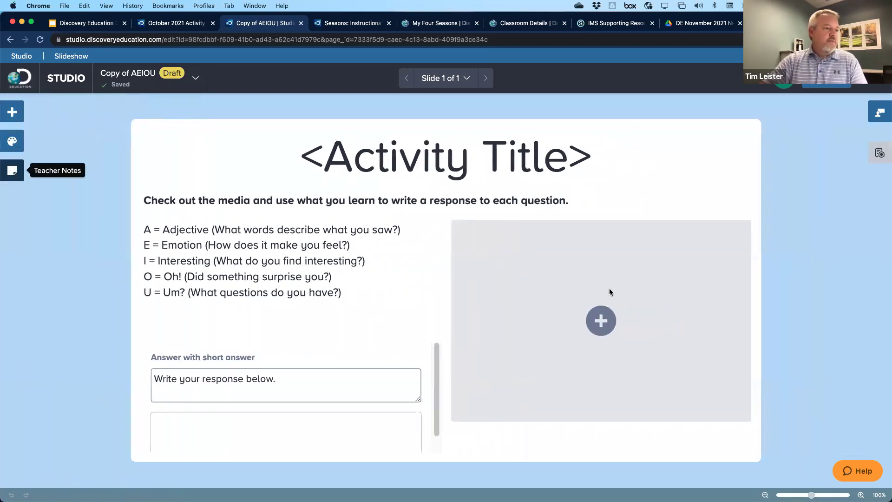
- Replace the activity title placeholder text on the slide with "Storms"
left_click(445, 147)
left_click_drag(600, 153, 295, 144)
type("SSo")
key("BackSpace")
key("BackSpace")
type("torms")
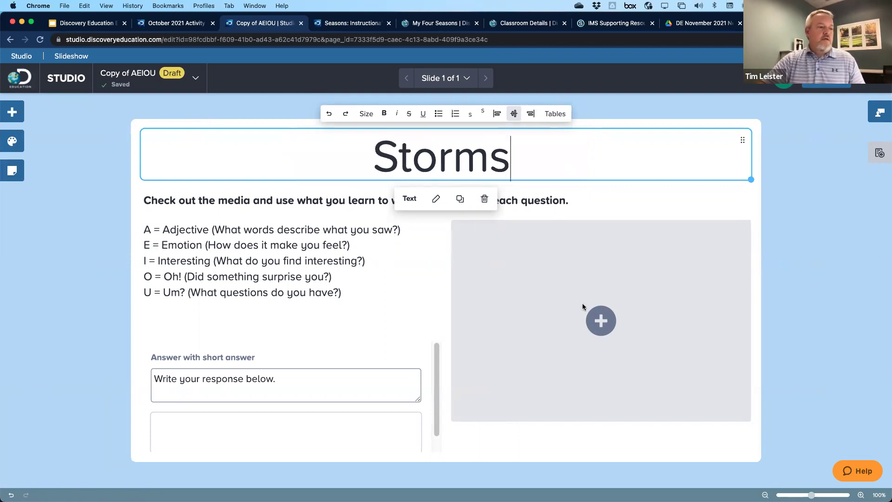
left_click(600, 320)
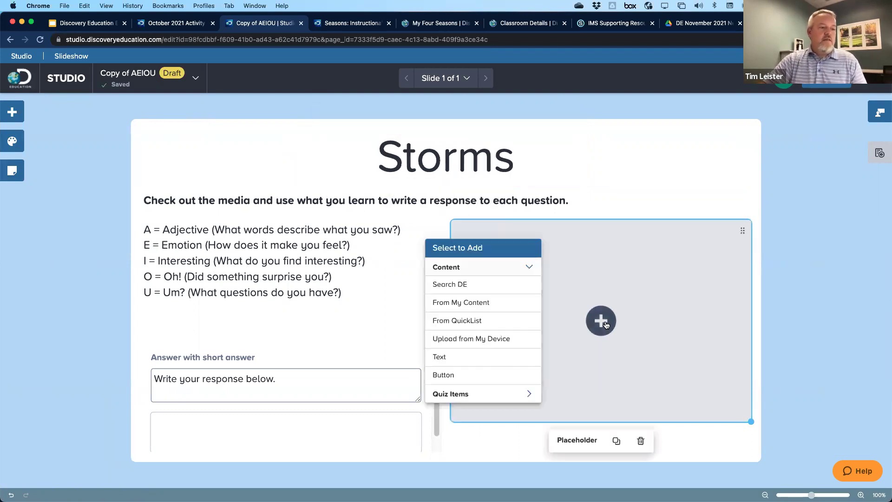
left_click(462, 322)
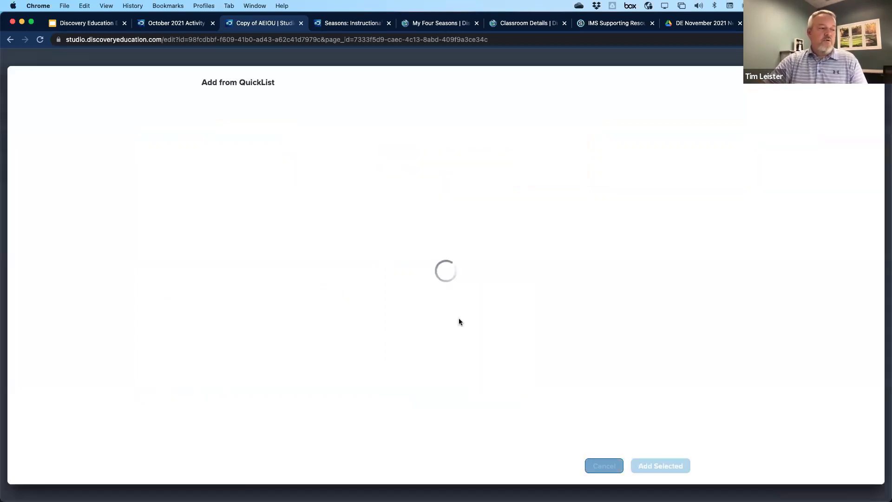
left_click(604, 465)
- Fill the slide's media placeholder with Earth Science from My Content
left_click(603, 326)
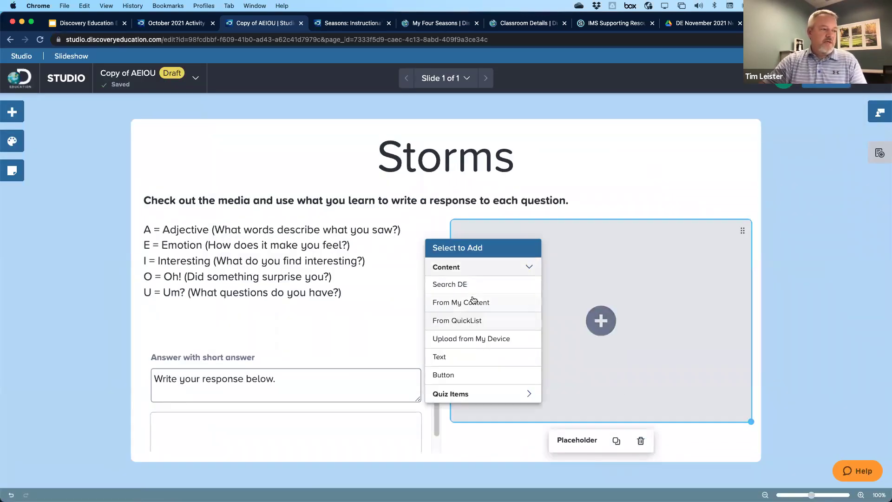
left_click(470, 300)
left_click(370, 278)
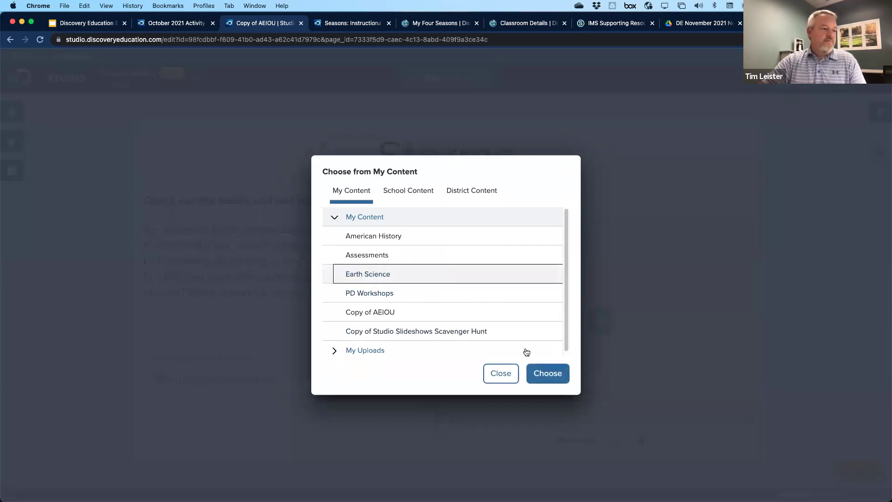
left_click(545, 374)
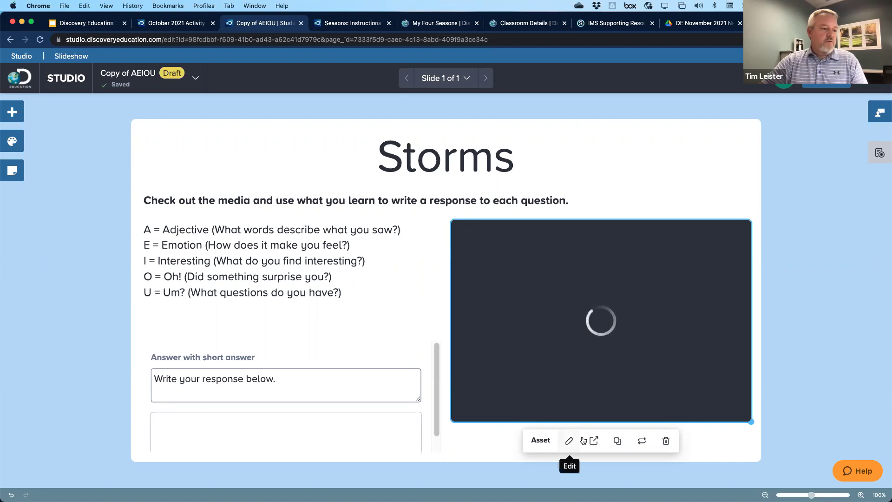
- Delete the Earth Science asset from the slide's media area
left_click(713, 450)
left_click(636, 370)
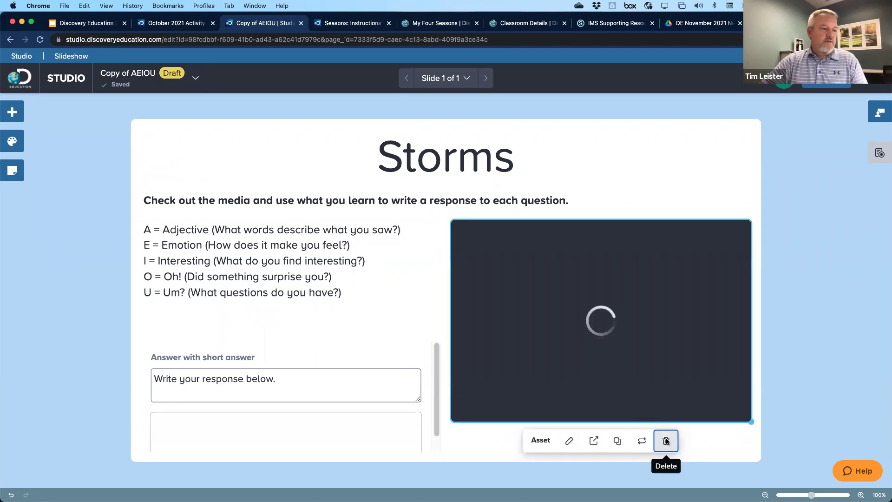
left_click(666, 440)
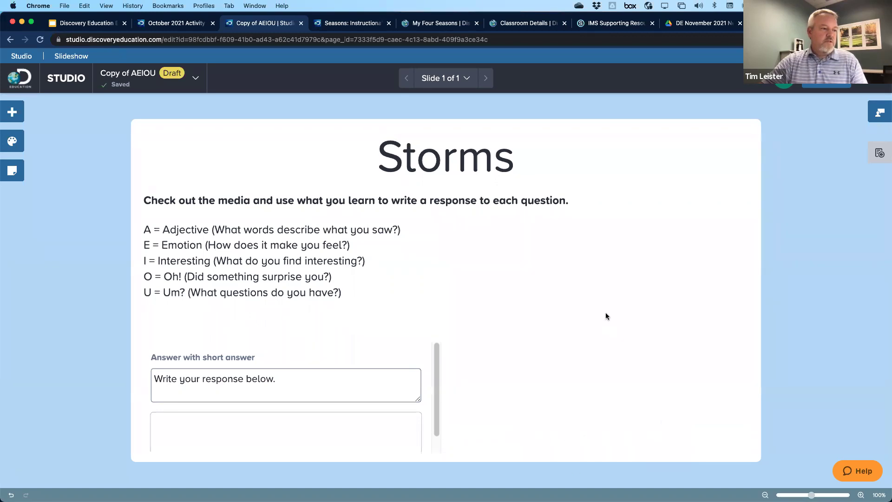
- Add PD Workshops and Earth Science from My Content to the Storms slide
left_click(12, 112)
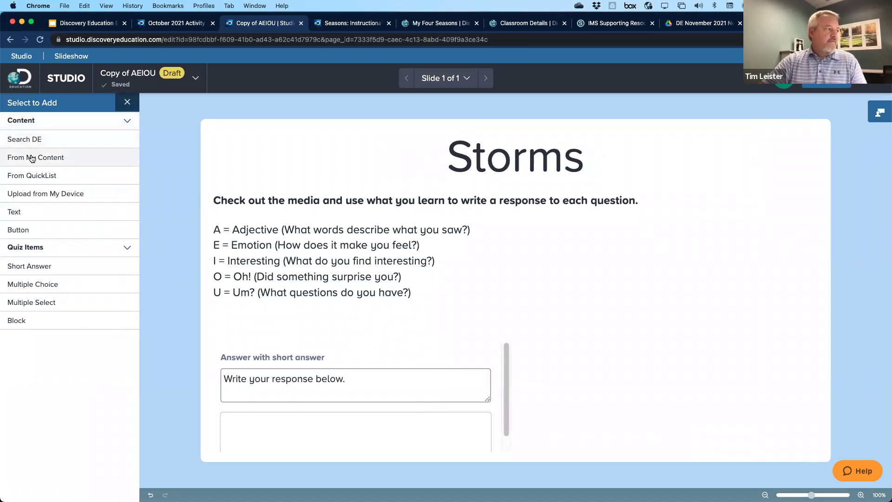
left_click(32, 157)
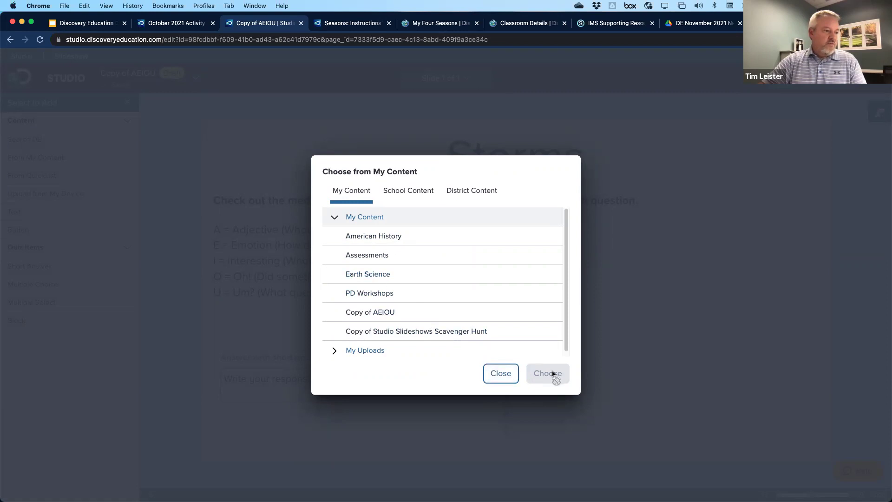
left_click(408, 191)
left_click(356, 193)
left_click(359, 349)
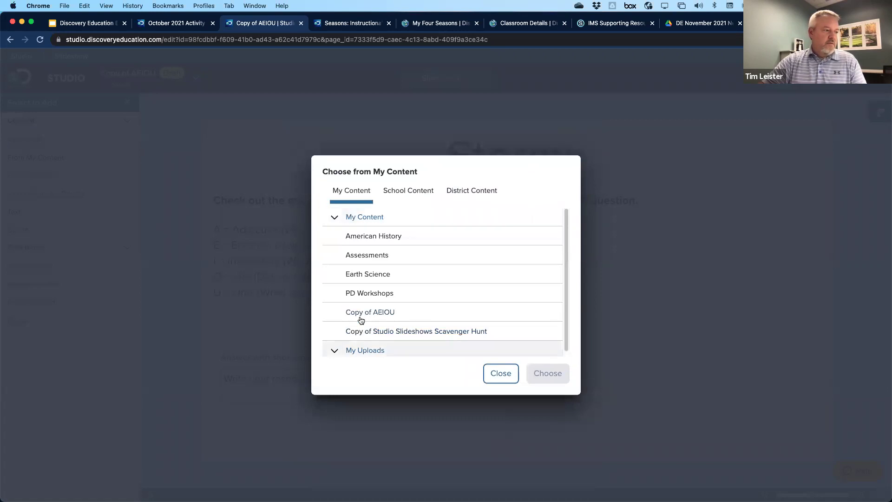
left_click(364, 291)
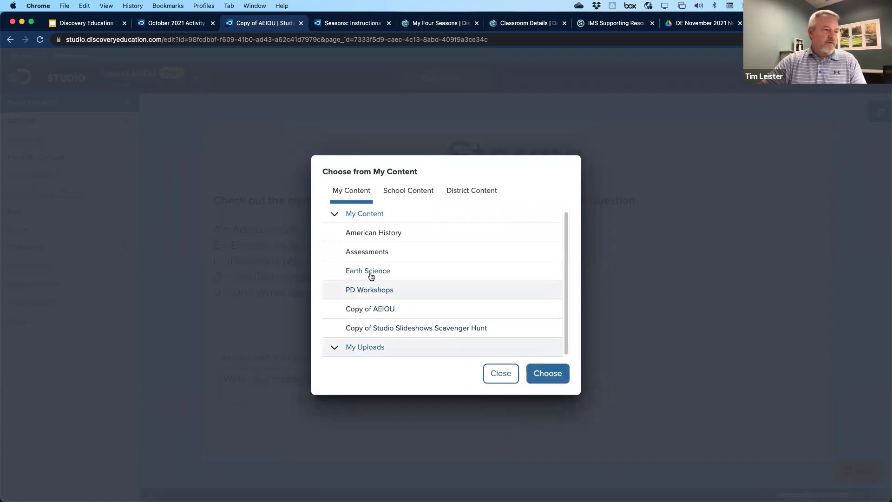
left_click(366, 274)
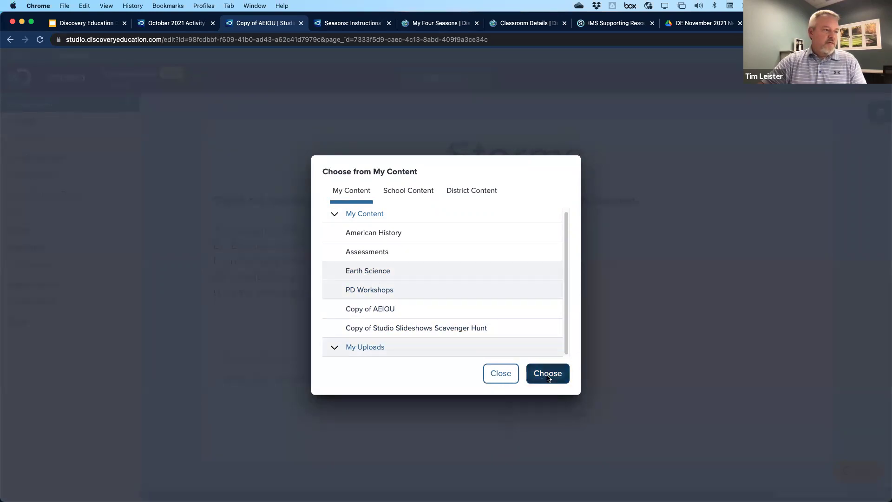
left_click(549, 378)
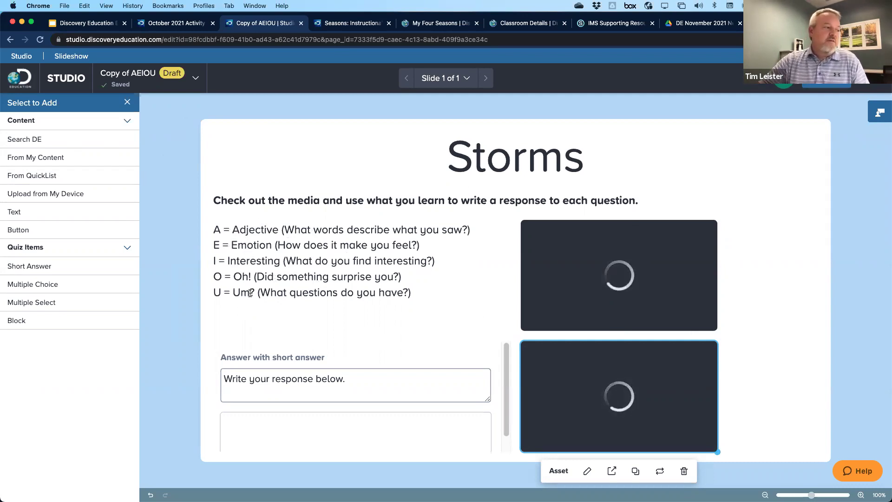
- Select the short answer item, close the list of addable content and return to the My Studio overview
left_click(316, 443)
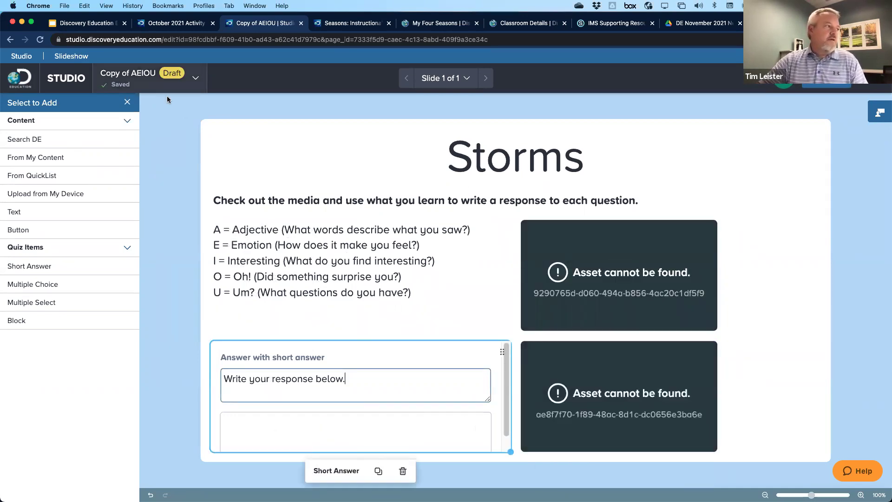
left_click(127, 103)
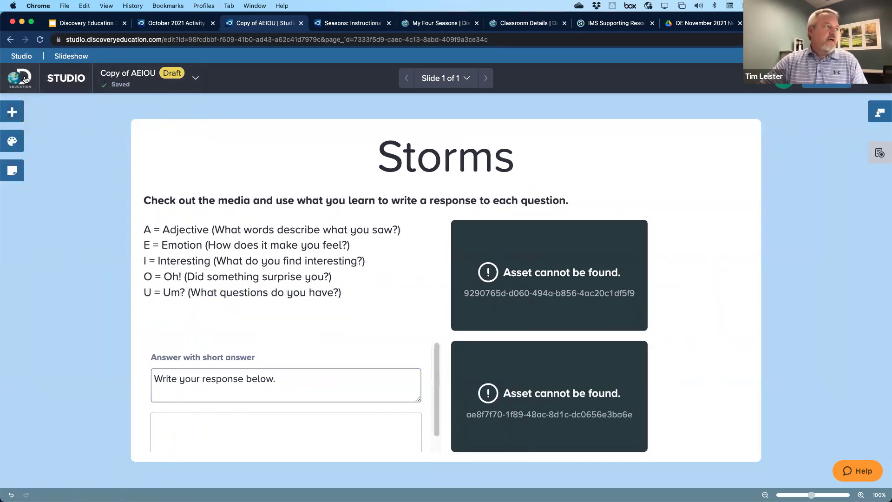
left_click(75, 82)
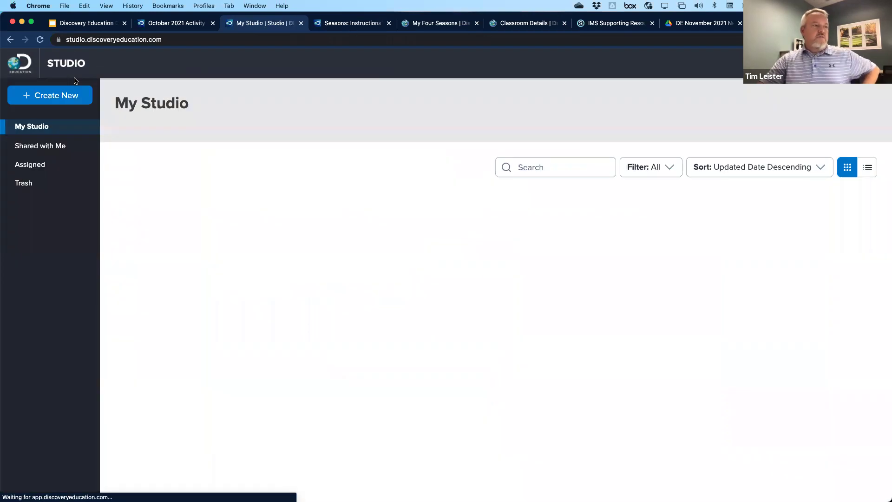
- Review the kinds of content that can be created in Studio, close the options and return to the Discovery Education home page
left_click(61, 96)
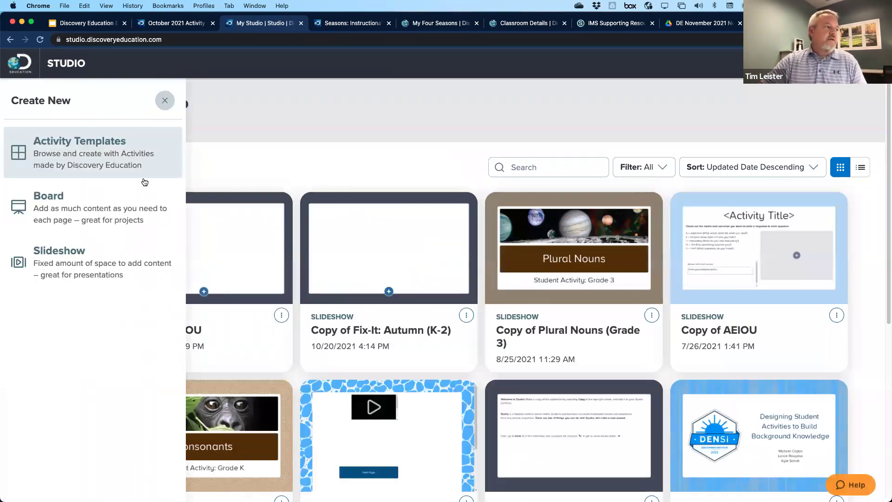
left_click(165, 102)
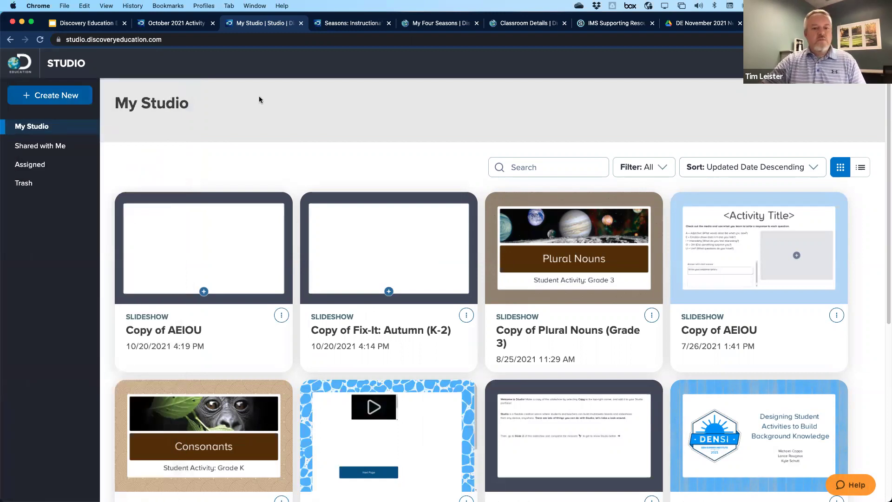
left_click(25, 76)
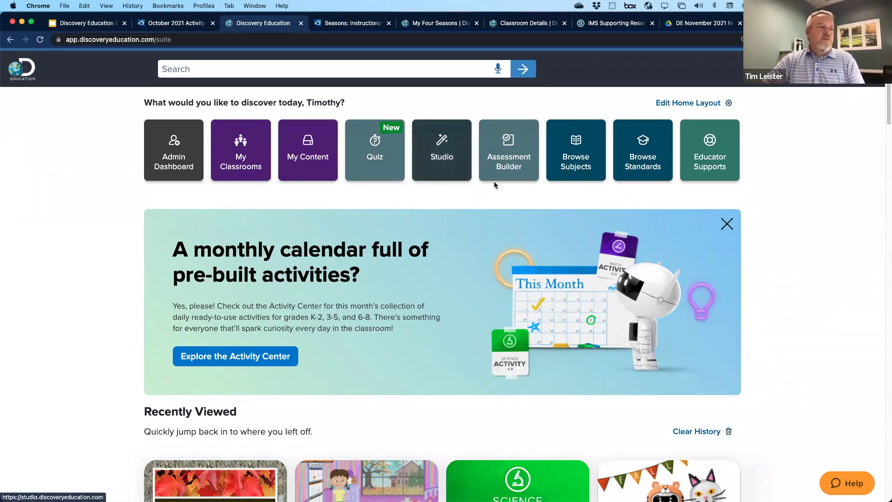
- Open the Quiz tool, and switch to the Google Slides presentation to show the Building Your Content slide on quiz types
left_click(376, 158)
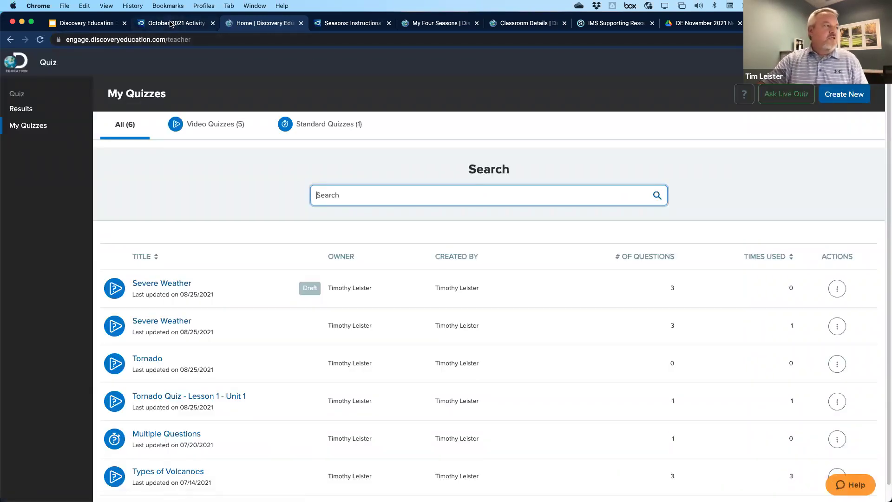
left_click(78, 24)
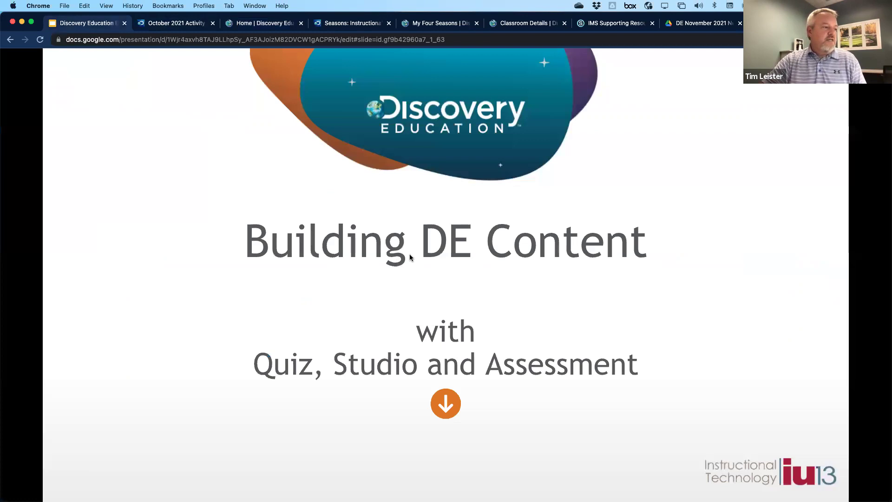
left_click(268, 241)
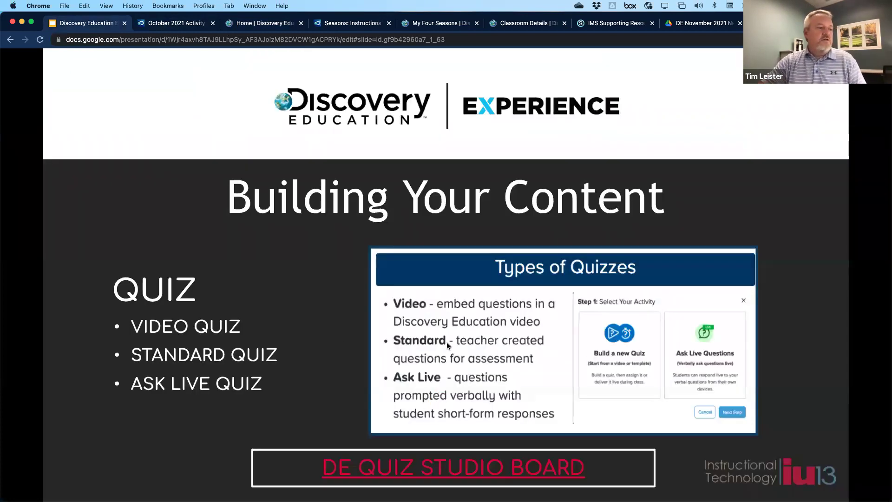